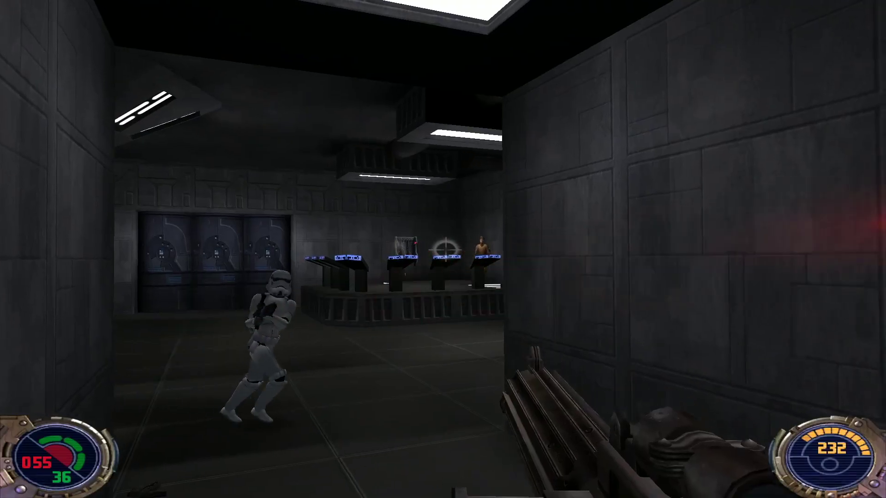
# Shoot down the stormtroopers in the corridor with the blaster.
pyautogui.click(442, 249)
pyautogui.click(442, 249)
pyautogui.click(443, 249)
pyautogui.click(442, 249)
pyautogui.click(443, 249)
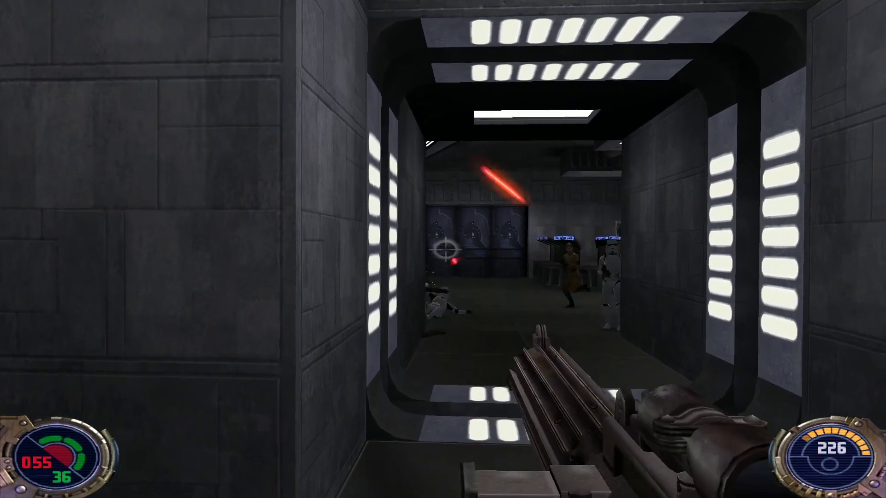
pyautogui.click(443, 249)
pyautogui.click(443, 249)
pyautogui.click(443, 249)
pyautogui.click(443, 249)
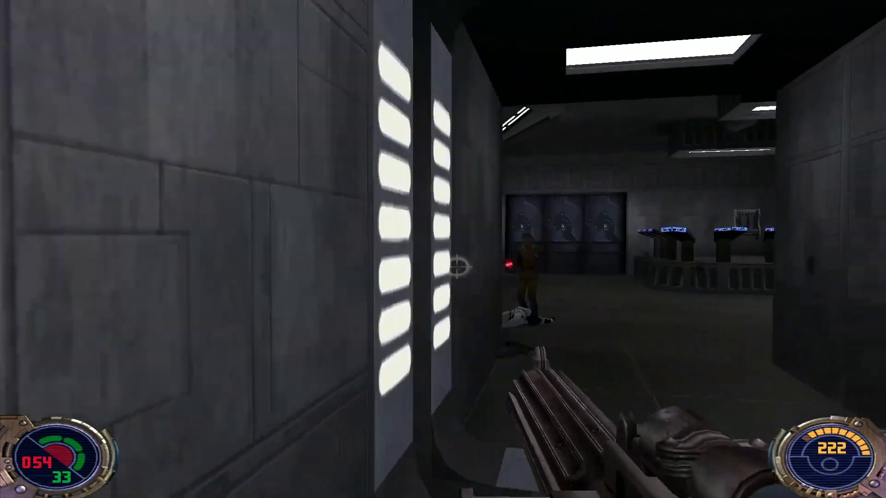
pyautogui.click(442, 249)
pyautogui.click(446, 255)
pyautogui.click(446, 254)
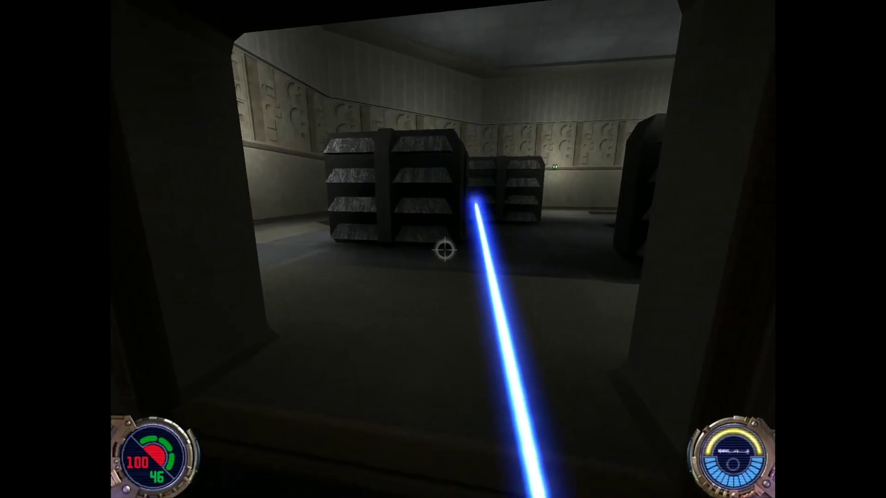
# Walk through the doorways into the console room and collect the shield boosters.
pyautogui.press('w')
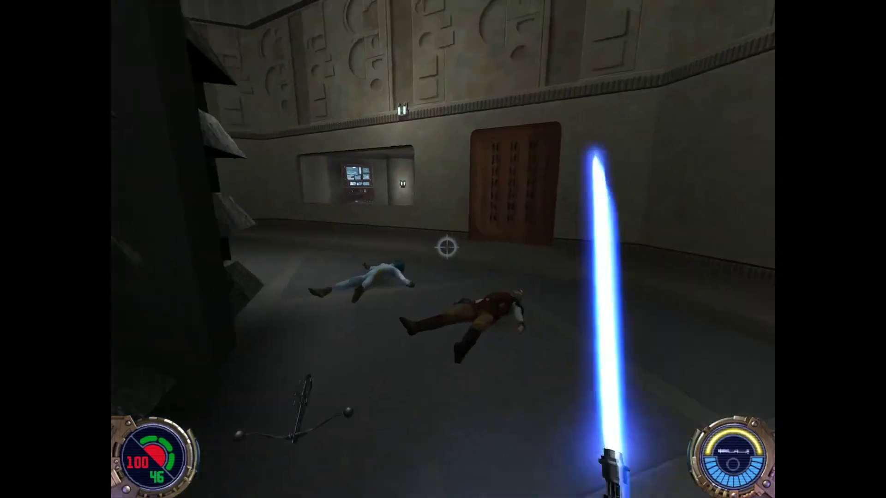
pyautogui.press('w')
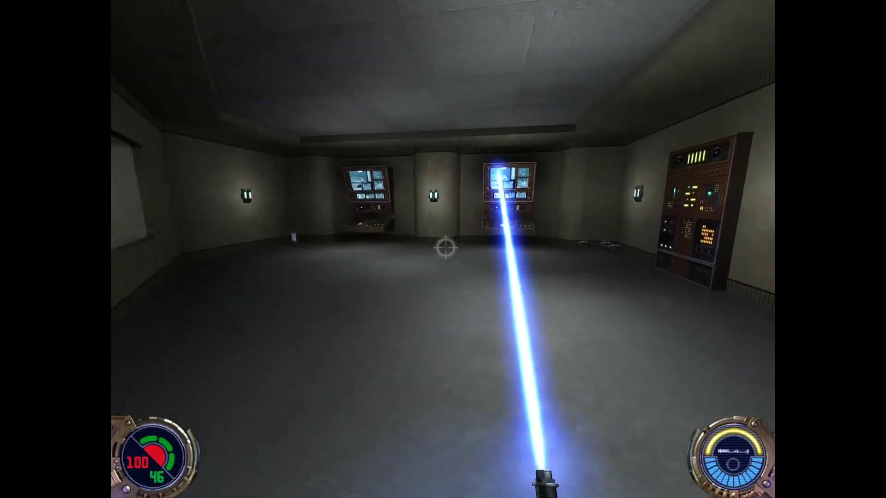
pyautogui.press('w')
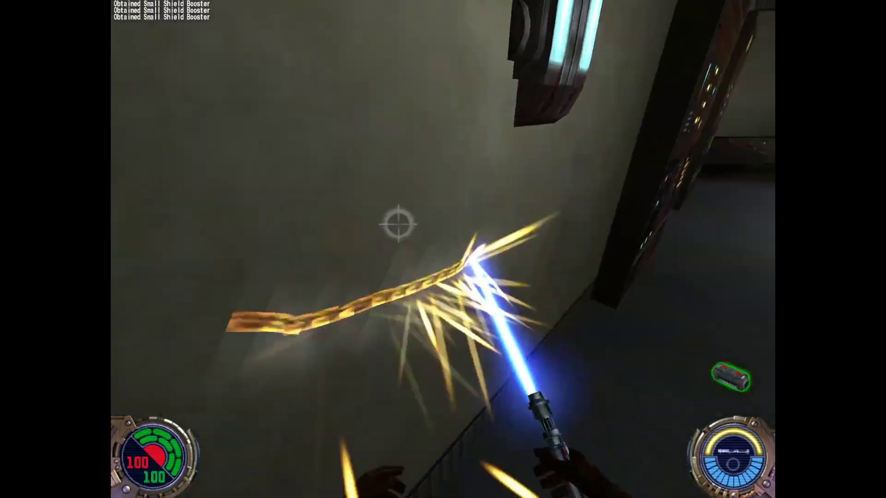
pyautogui.press('w')
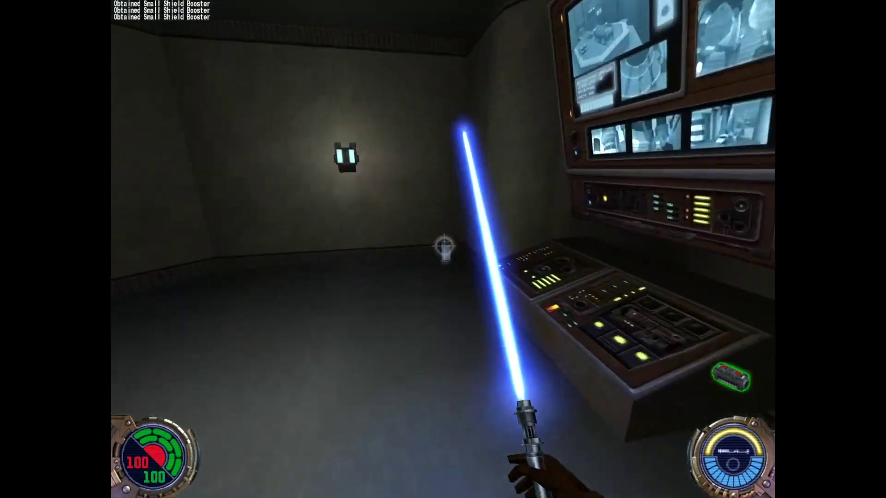
pyautogui.press('w')
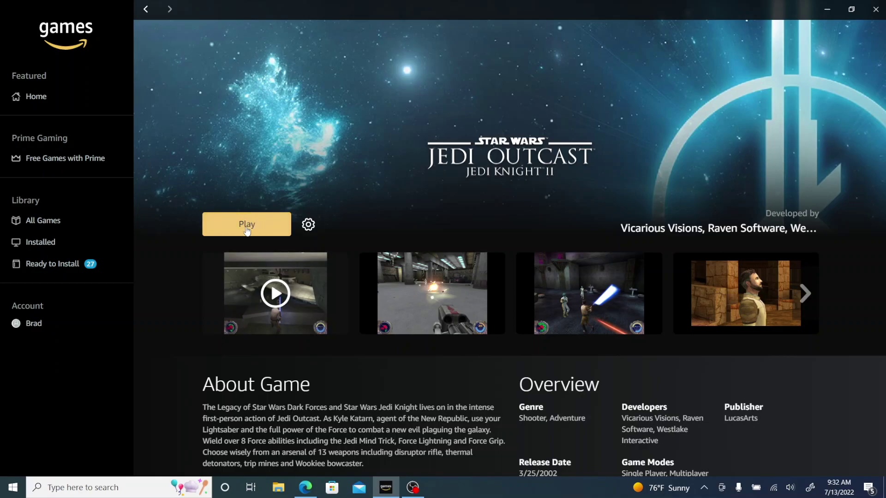
# Launch Jedi Outcast with Play on its Amazon Games page.
pyautogui.click(247, 231)
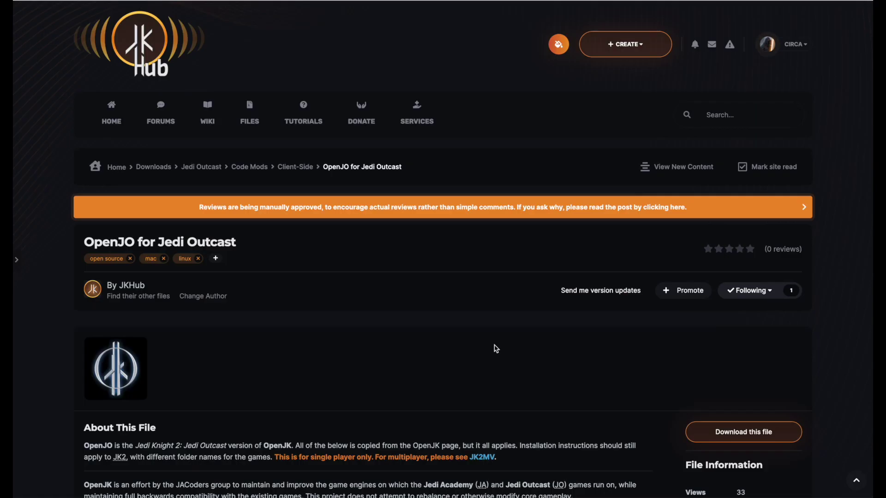
# Download the OpenJO Windows zip and the JK2MV Windows package from JKHub into Downloads.
pyautogui.scroll(-4, 488, 347)
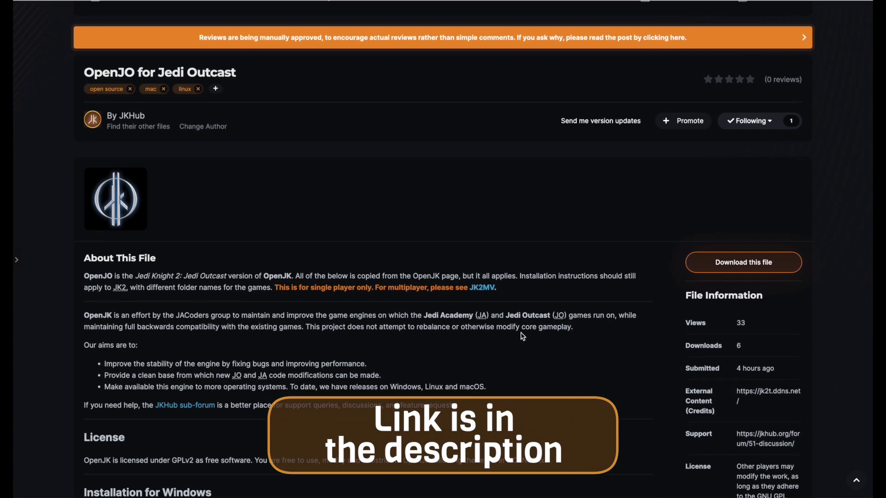
pyautogui.click(719, 263)
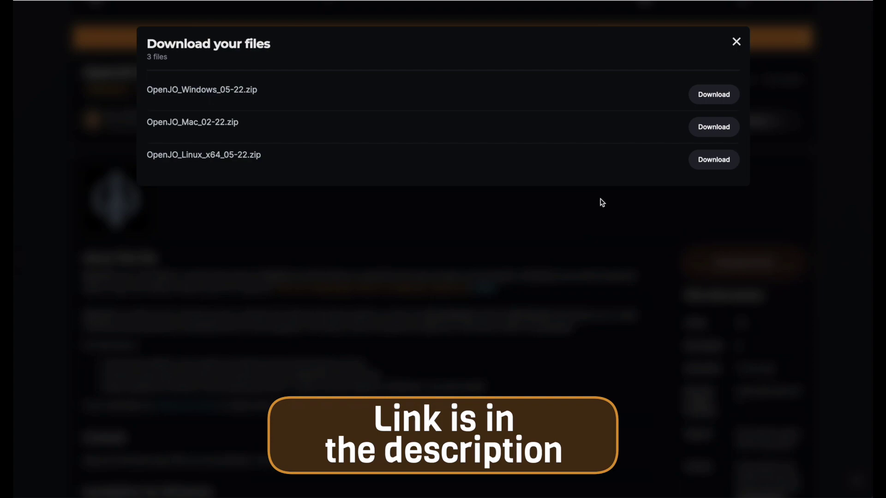
pyautogui.click(708, 101)
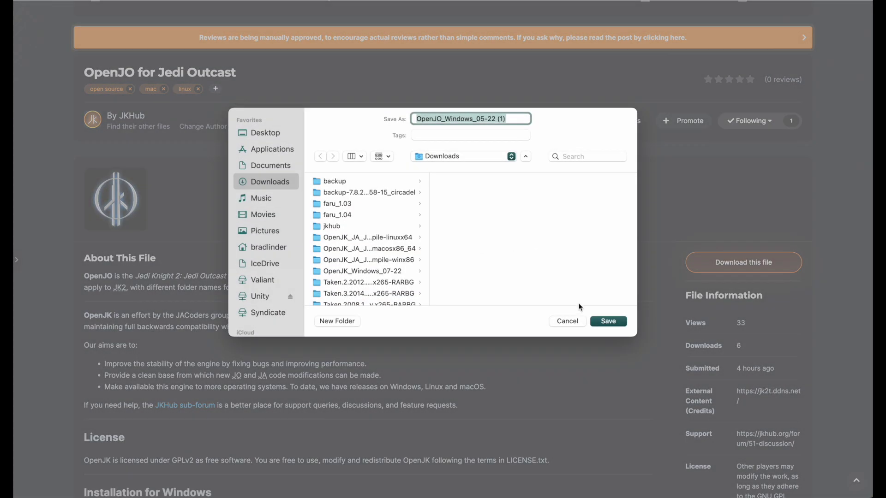
pyautogui.click(604, 319)
pyautogui.click(481, 287)
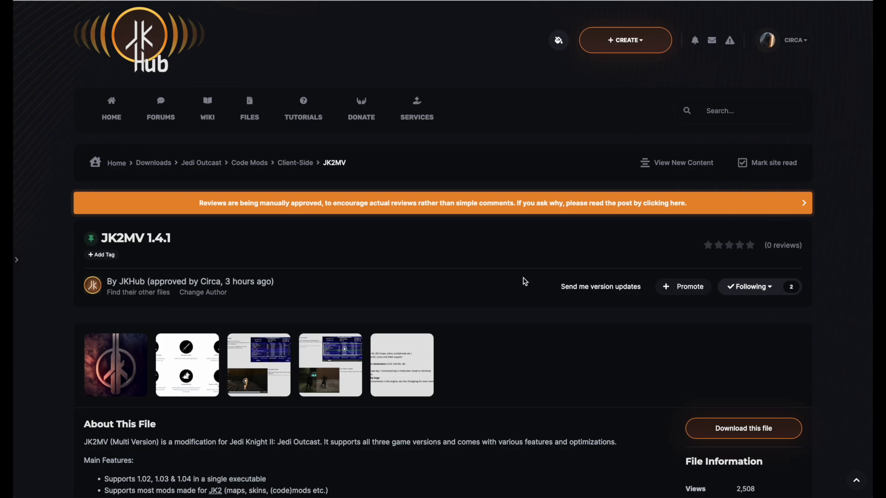
pyautogui.scroll(-2, 524, 281)
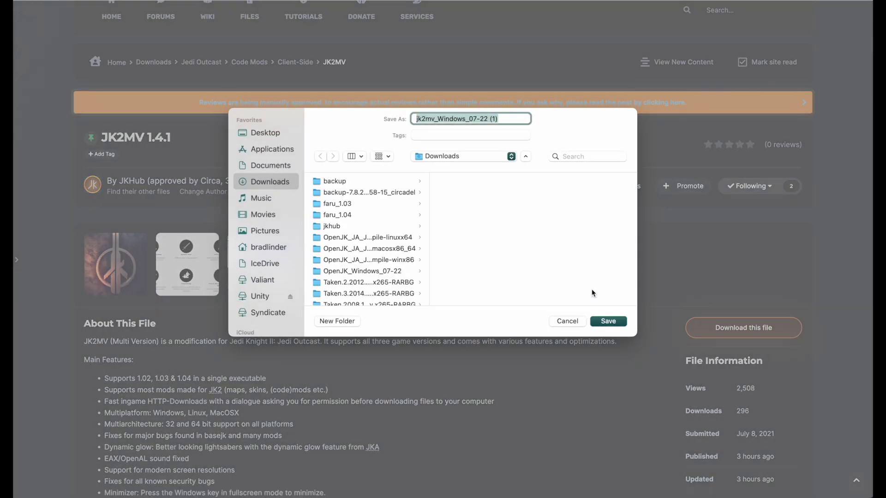
pyautogui.click(607, 321)
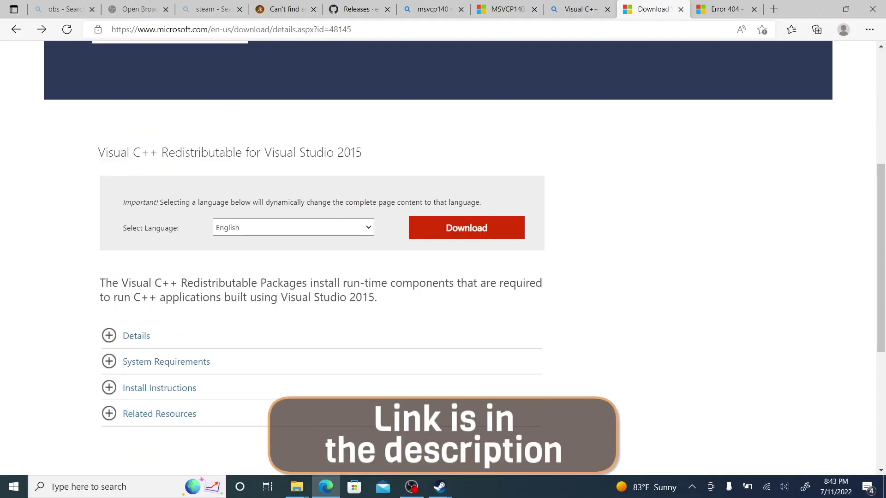
# Download only vc_redist.x86.exe for Visual C++ 2015, leaving out the x64 package.
pyautogui.click(447, 231)
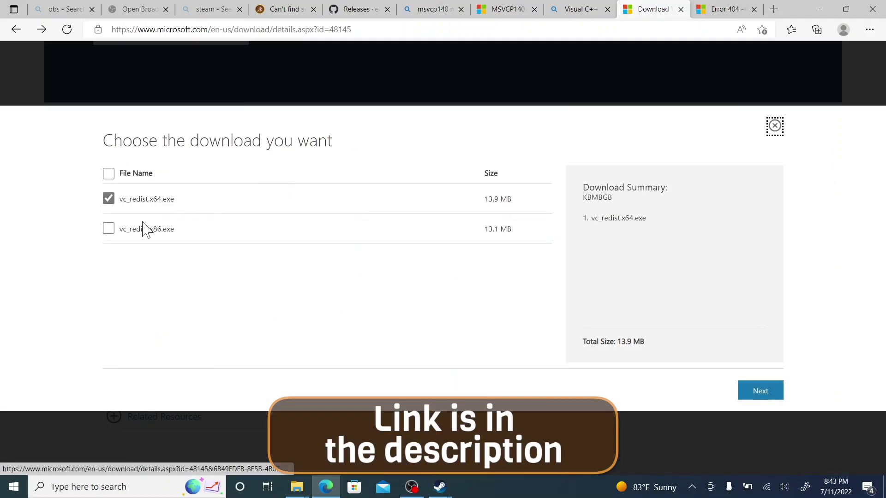
pyautogui.click(109, 228)
pyautogui.click(110, 199)
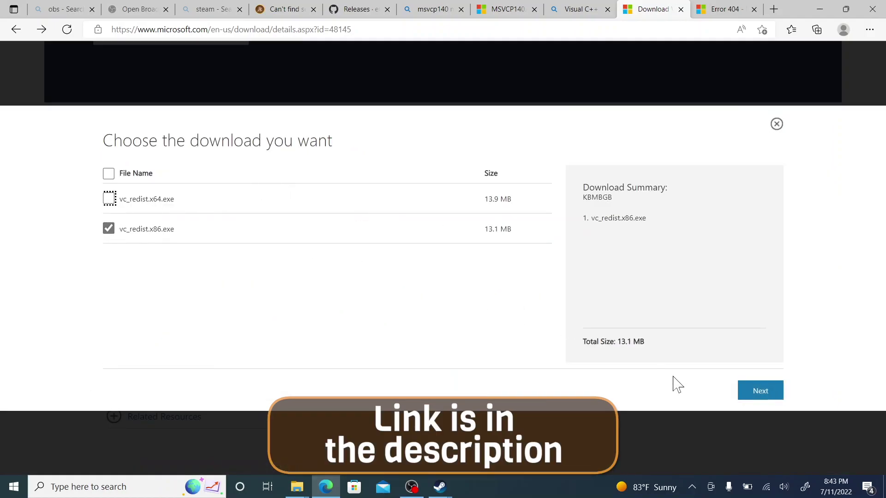
pyautogui.click(740, 388)
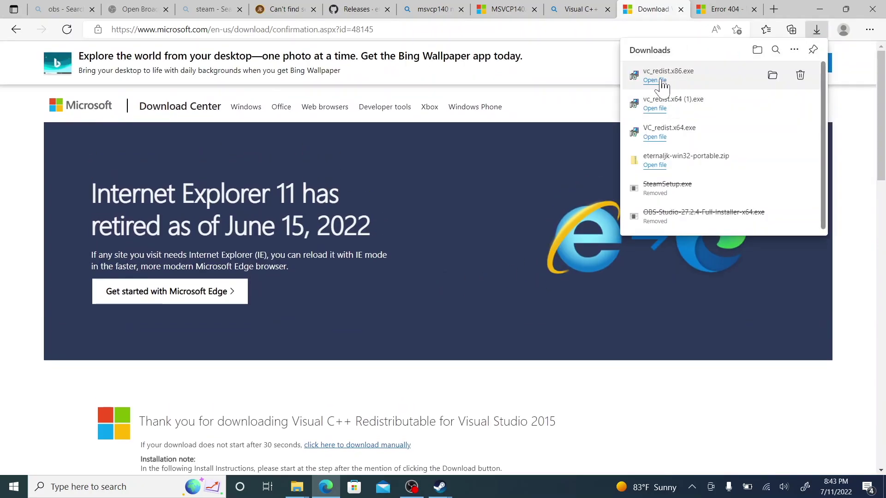
# Run vc_redist.x86 as administrator from its folder, accept the licence and install.
pyautogui.click(772, 75)
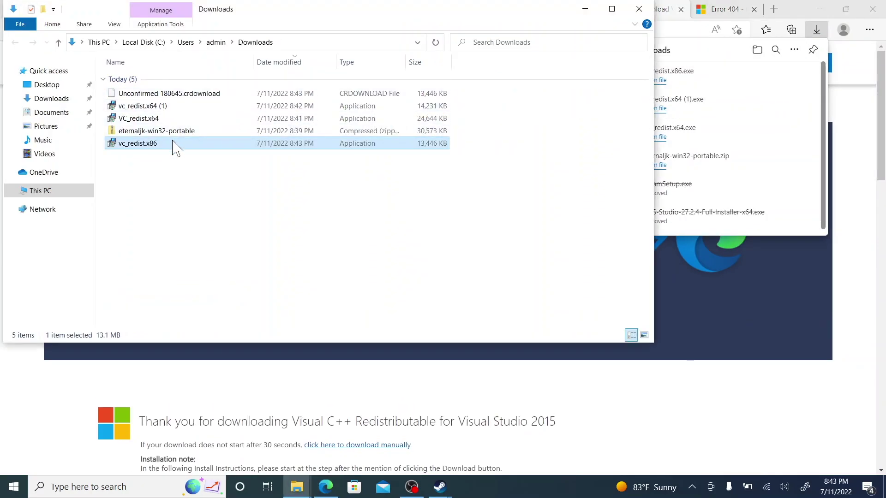
pyautogui.rightClick(155, 146)
pyautogui.click(208, 166)
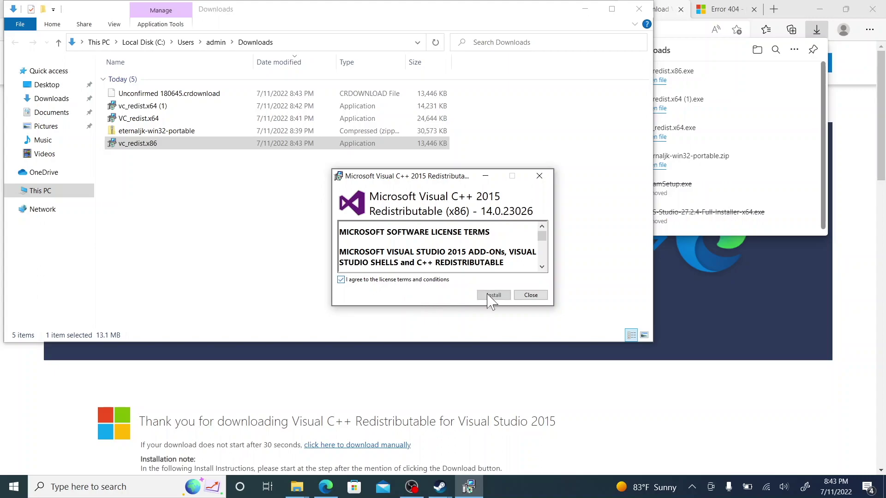
pyautogui.press('space')
pyautogui.click(491, 292)
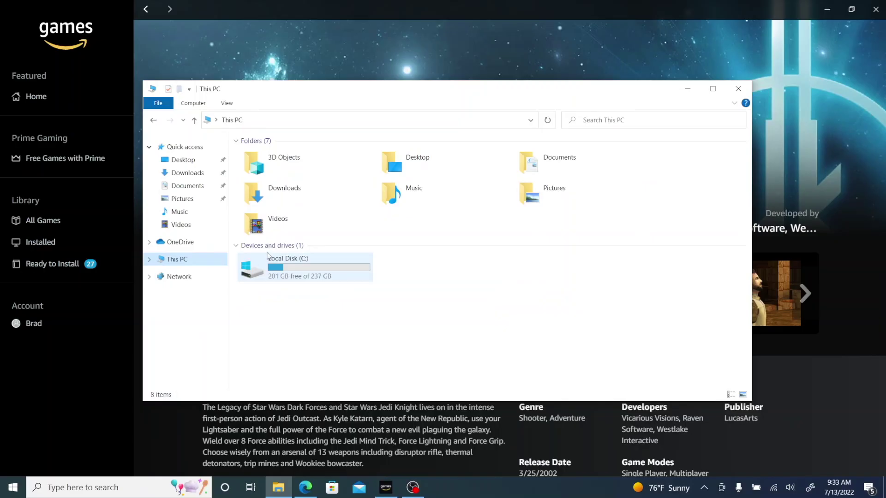
# Open C:\Amazon Games\Library\STAR WARS Jedi Knight II - Jedi, with a second Desktop window beside it.
pyautogui.doubleClick(287, 260)
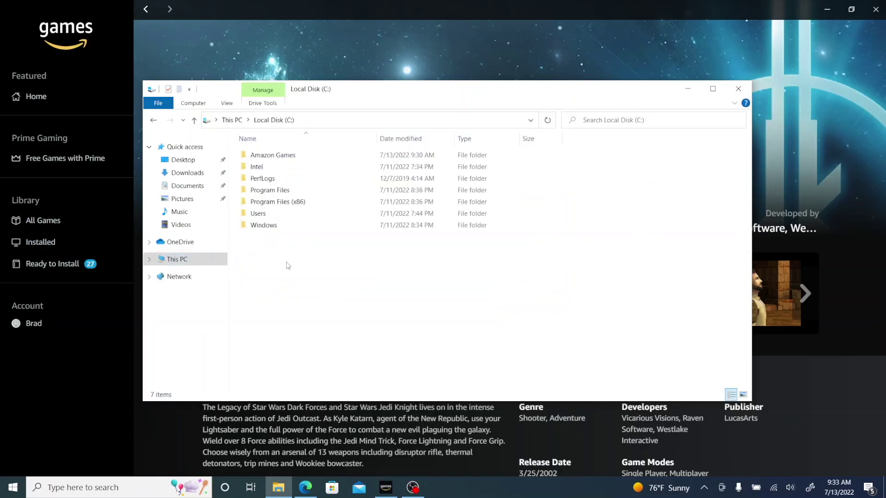
pyautogui.doubleClick(292, 156)
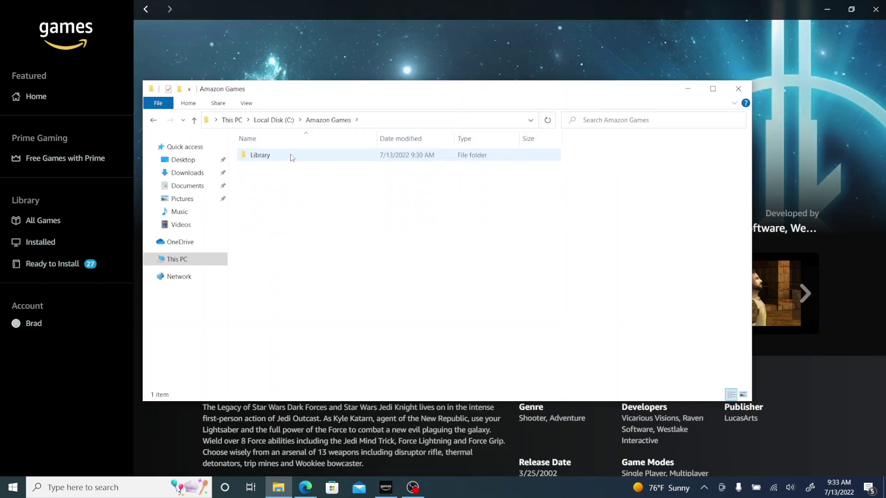
pyautogui.doubleClick(292, 156)
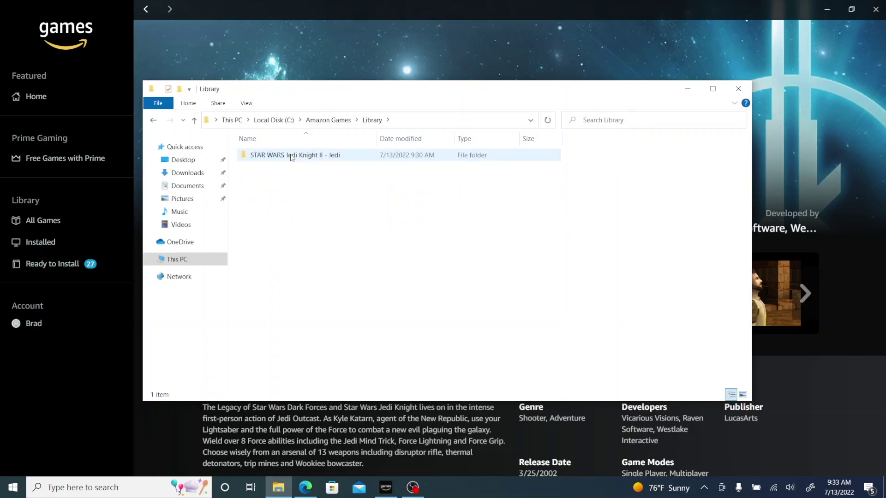
pyautogui.doubleClick(291, 156)
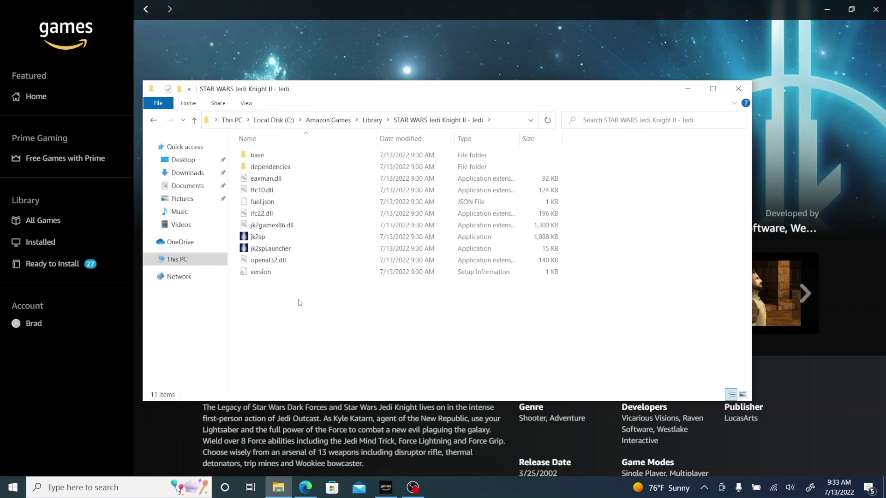
pyautogui.hotkey('ctrl', 'n')
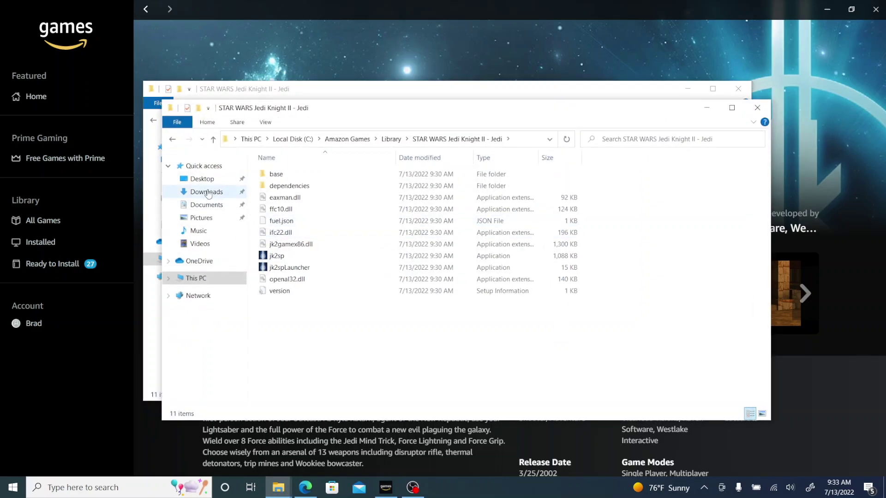
pyautogui.click(227, 173)
pyautogui.moveTo(290, 107); pyautogui.dragTo(451, 165)
# Copy the 15 files from the OpenJK zip's folder into the game folder, replacing duplicates.
pyautogui.doubleClick(460, 278)
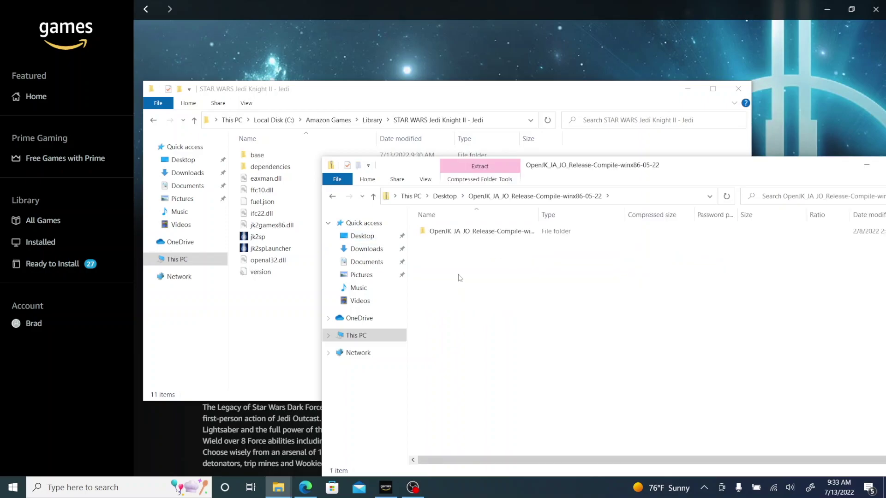
pyautogui.doubleClick(478, 232)
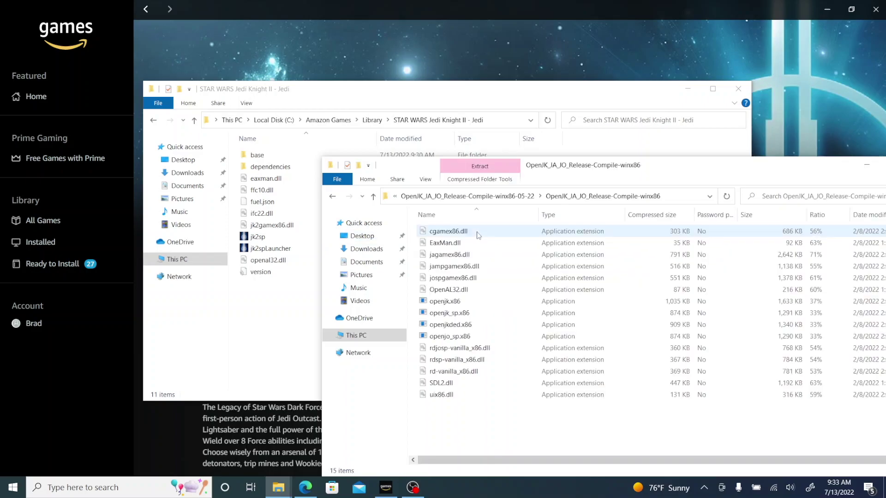
pyautogui.moveTo(456, 424); pyautogui.dragTo(283, 320)
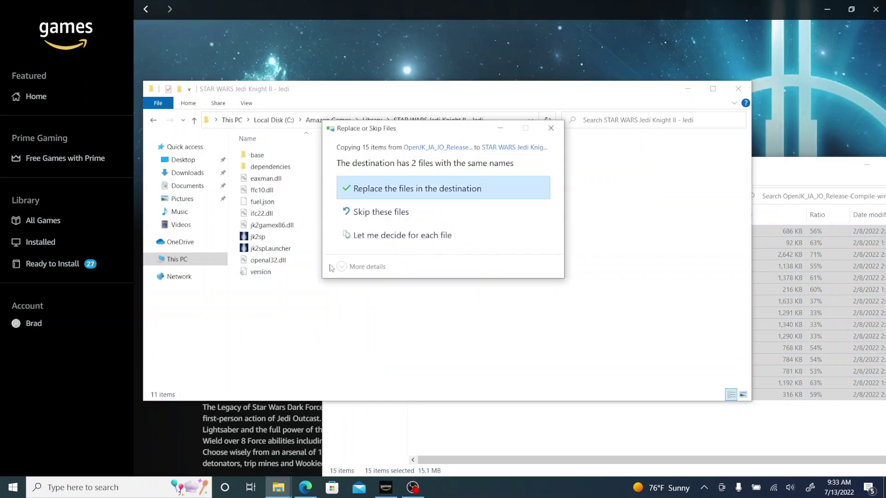
pyautogui.click(378, 194)
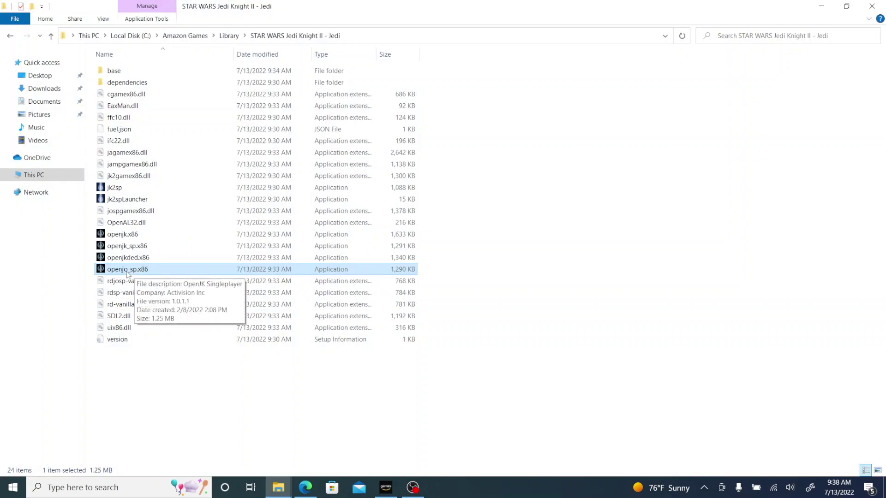
# Create a desktop shortcut to openjo_sp.x86 via Send to.
pyautogui.rightClick(132, 270)
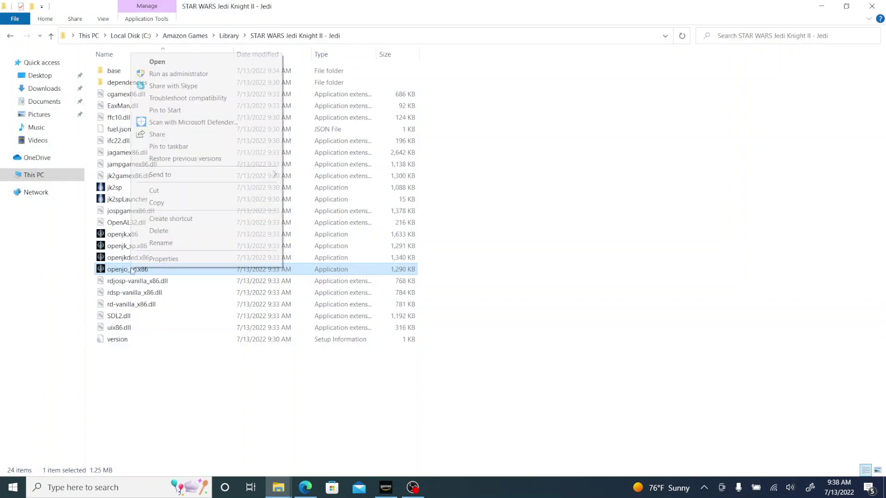
pyautogui.moveTo(215, 178)
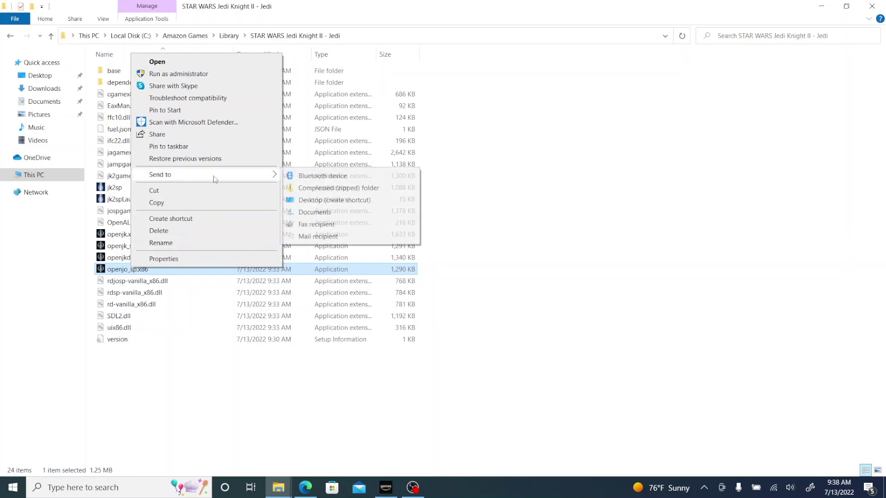
pyautogui.click(307, 200)
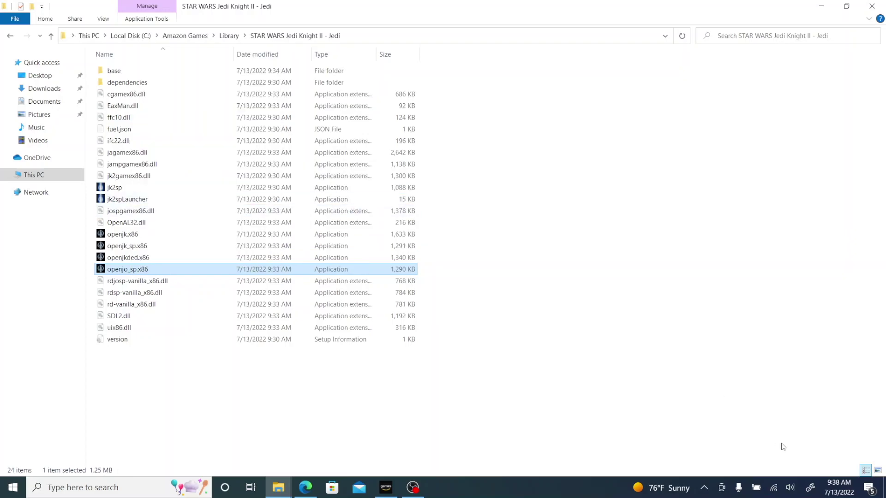
pyautogui.click(884, 487)
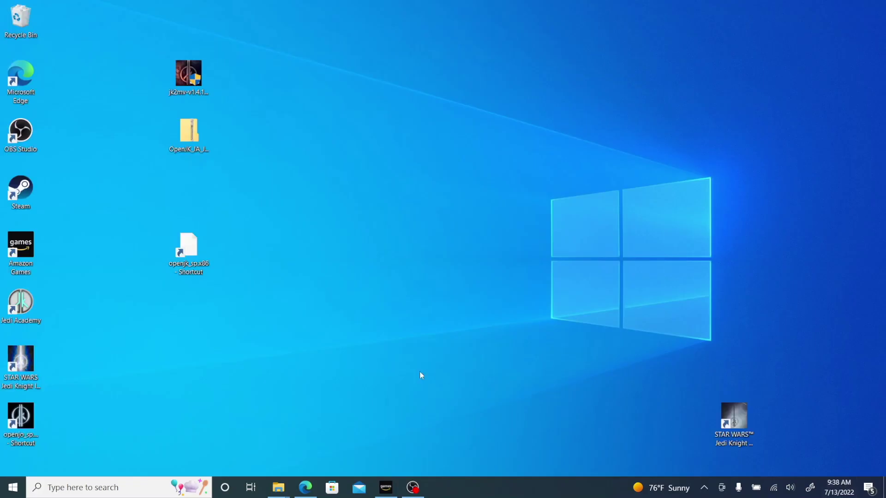
# Rename the shortcut 'Jedi Outcast SP' and move it beside the other game shortcuts.
pyautogui.click(22, 440)
pyautogui.click(22, 441)
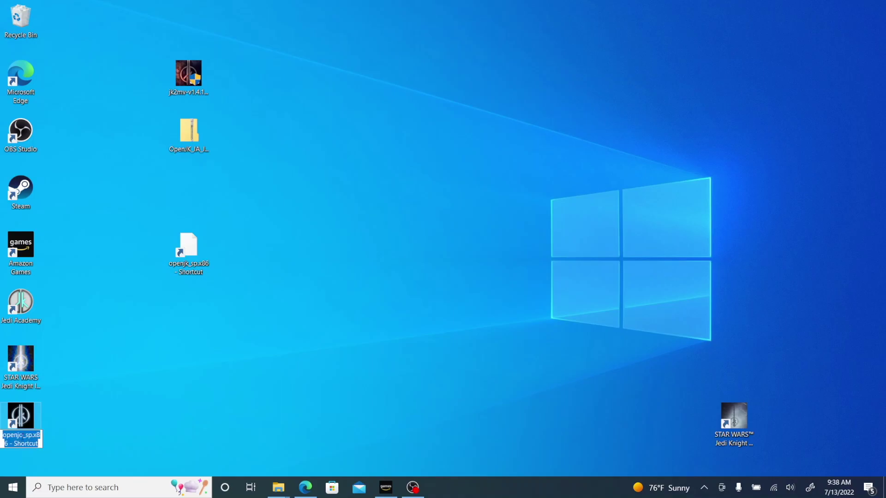
pyautogui.write('Jedi')
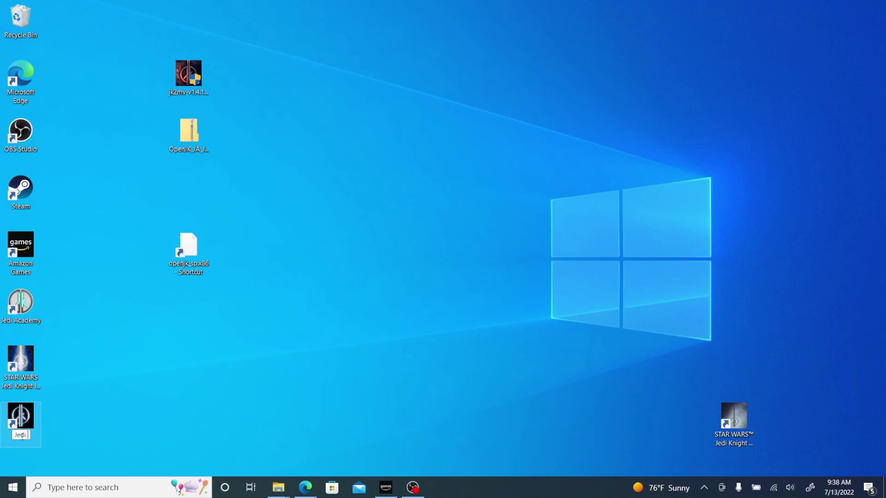
pyautogui.write(' Outcast SP')
pyautogui.press('Return')
pyautogui.moveTo(22, 441); pyautogui.dragTo(165, 358)
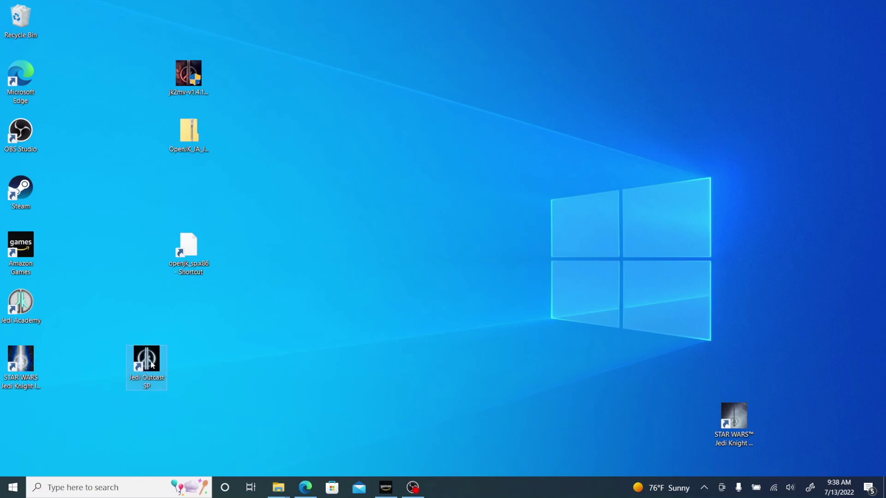
# Launch Jedi Outcast SP past the SmartScreen warning and skip the LucasArts intro.
pyautogui.doubleClick(153, 364)
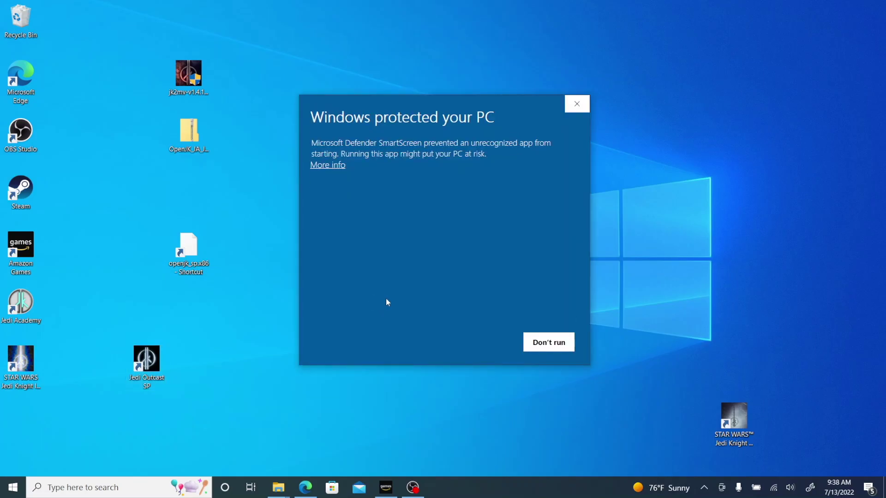
pyautogui.click(331, 165)
pyautogui.click(466, 340)
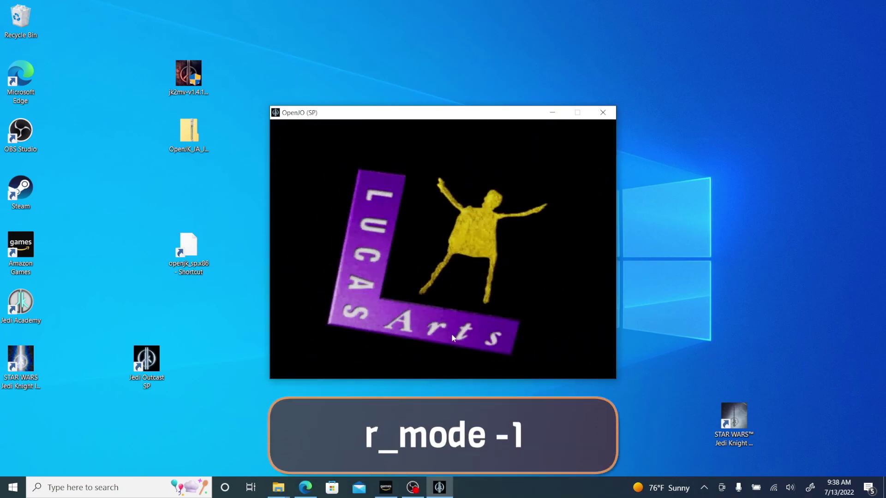
pyautogui.click(434, 278)
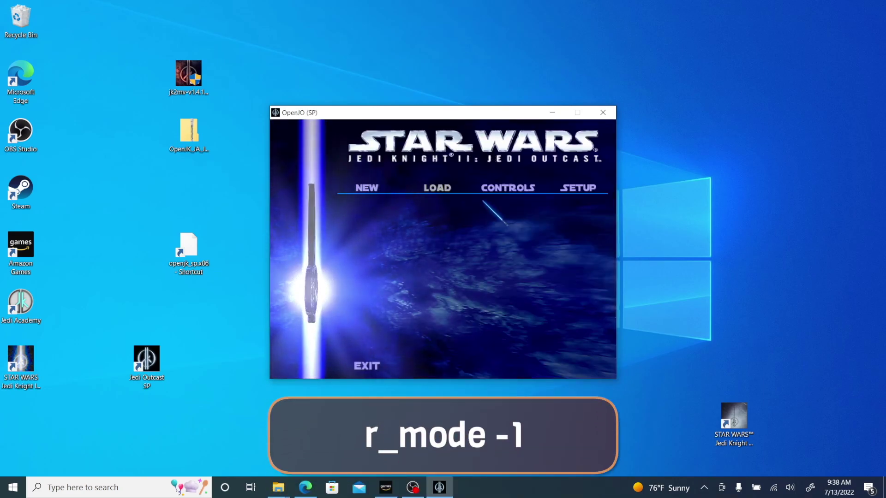
# Enter r_mode -1 and vid_restart in the console to enlarge the game window.
pyautogui.hotkey('shift', '`')
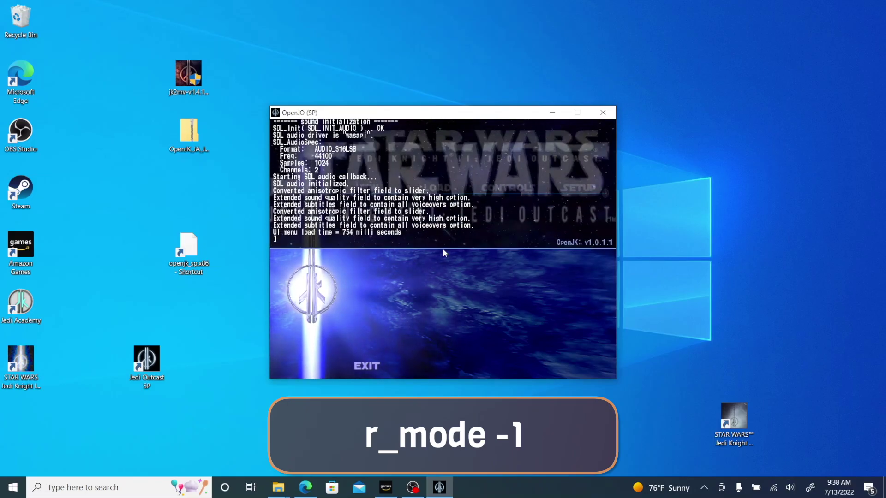
pyautogui.write('r_mode')
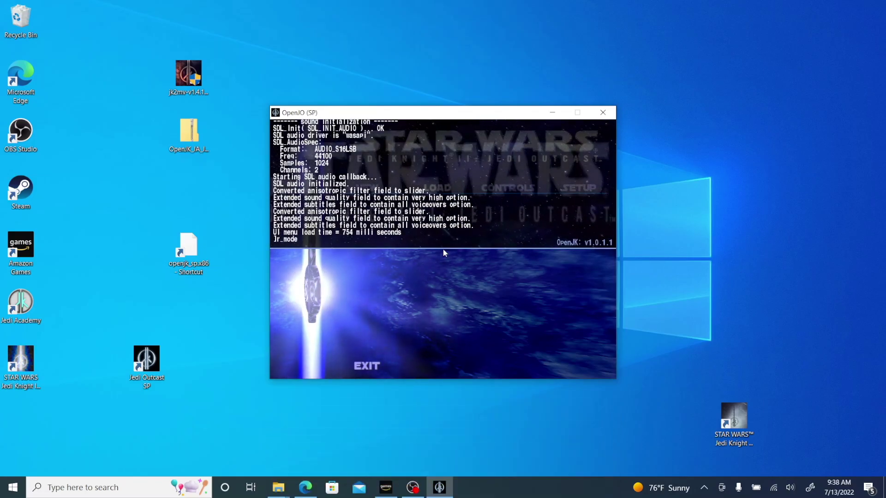
pyautogui.write(' -1')
pyautogui.press('Return')
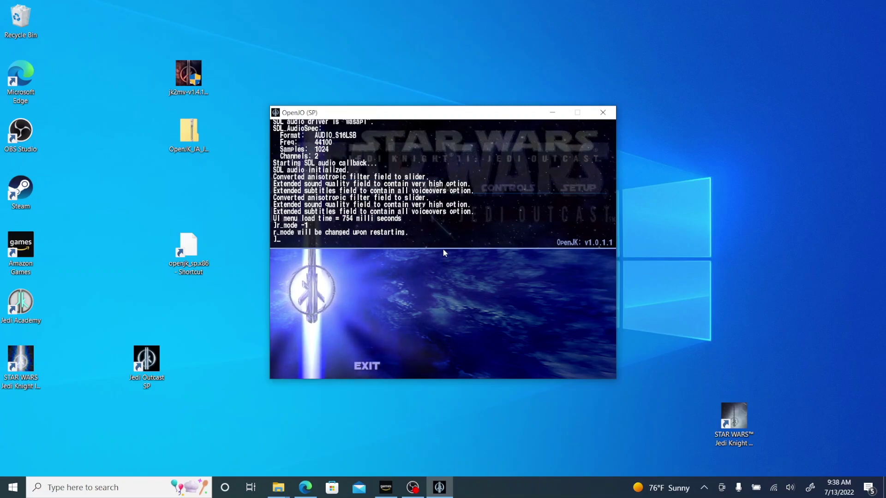
pyautogui.write('vid_res')
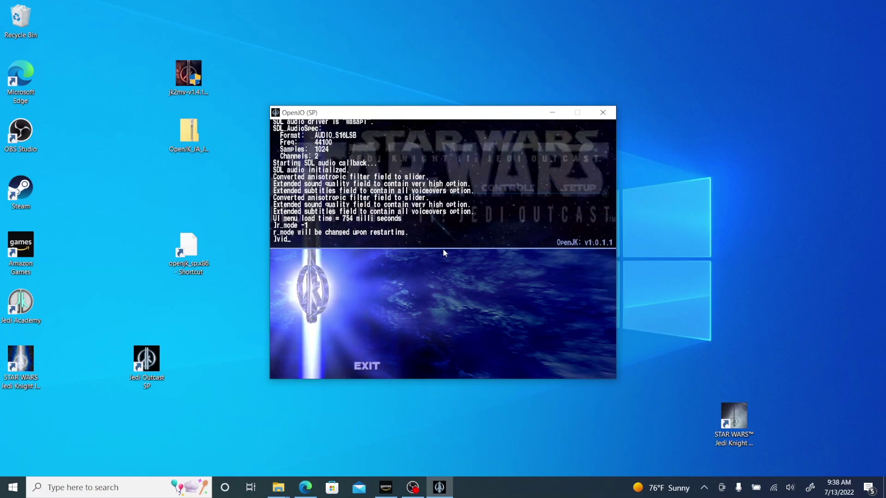
pyautogui.write('tart')
pyautogui.press('Return')
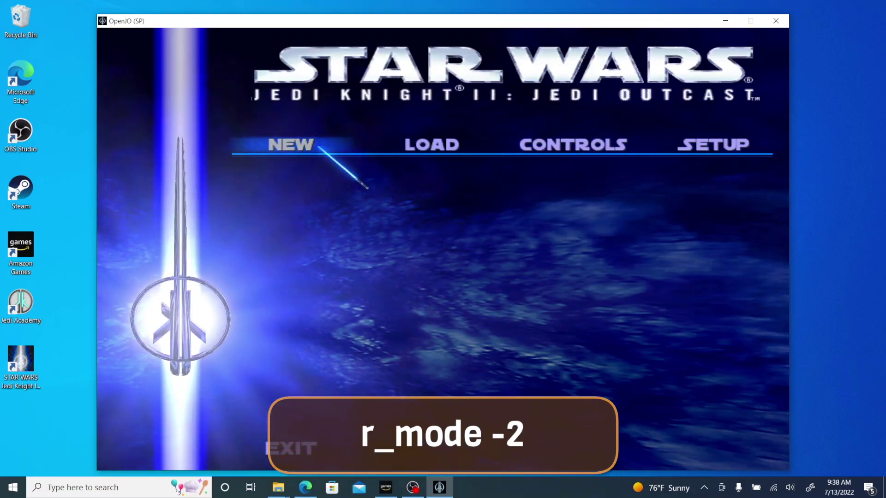
# Start a new game on PADAWAN difficulty.
pyautogui.click(291, 144)
pyautogui.click(549, 229)
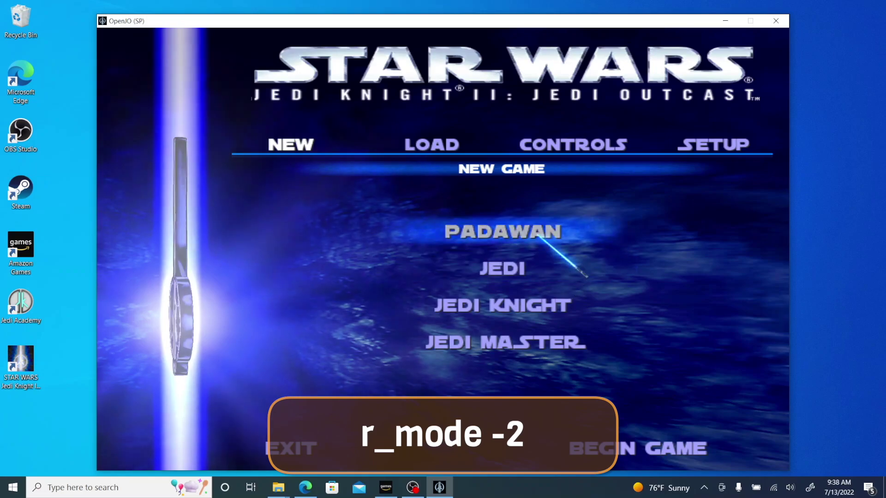
pyautogui.click(660, 445)
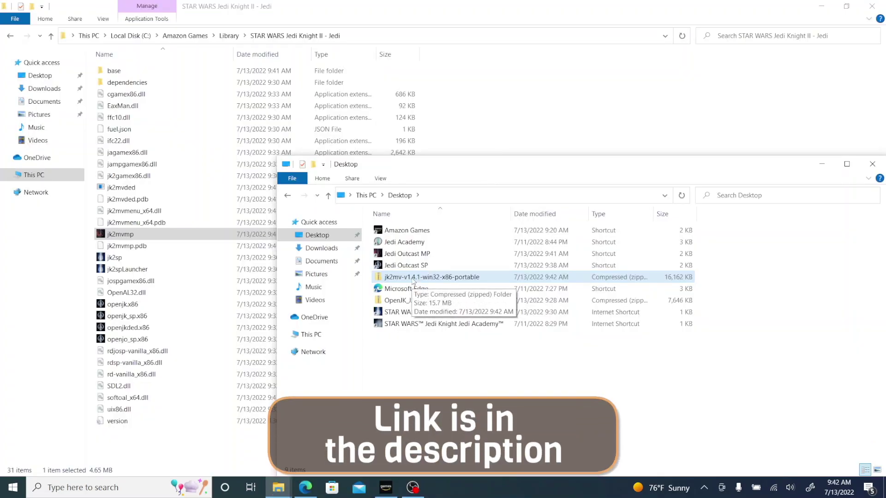
# Copy the eight JK2MV portable program files into the Jedi Outcast folder, replacing duplicates.
pyautogui.doubleClick(413, 278)
pyautogui.doubleClick(432, 231)
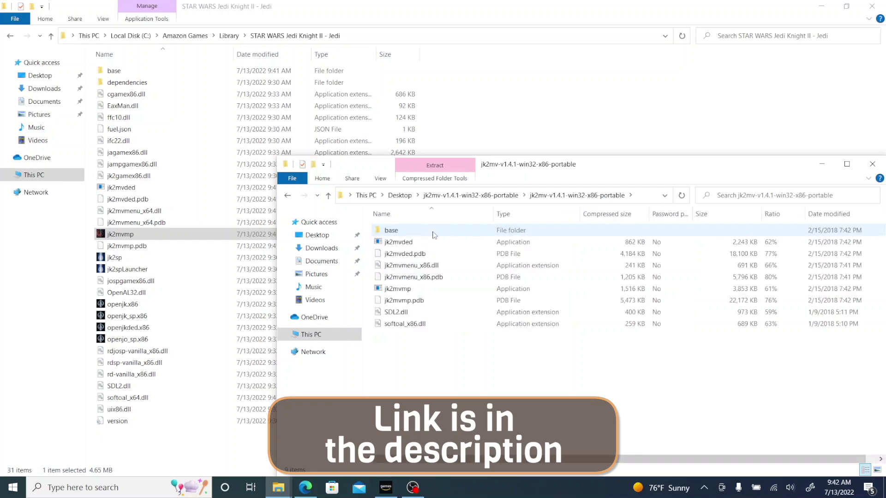
pyautogui.moveTo(418, 345); pyautogui.dragTo(190, 438)
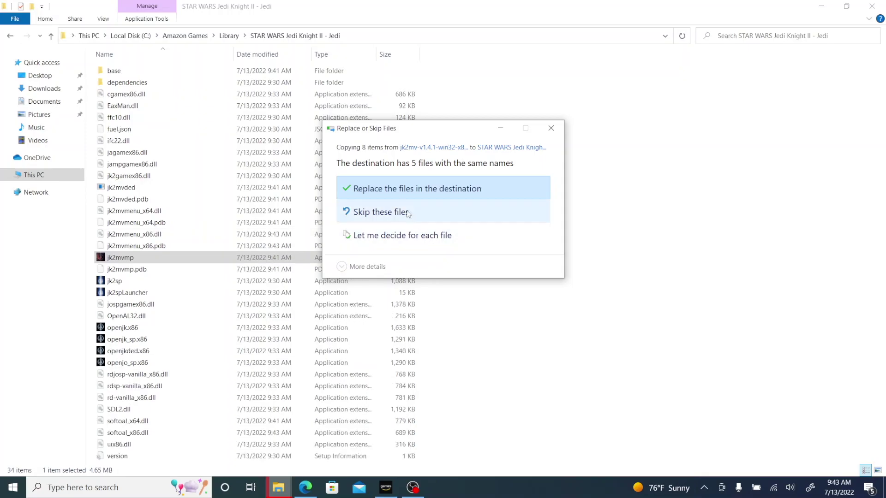
pyautogui.click(405, 190)
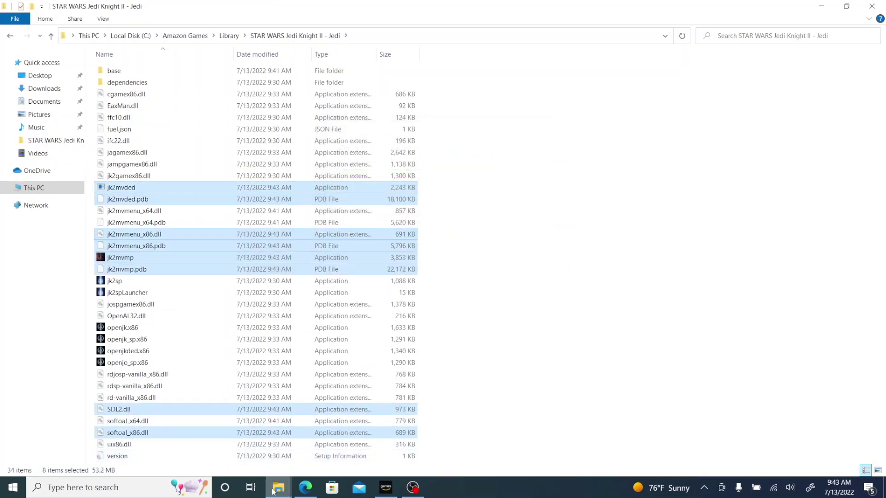
# Copy both assetsmv .pk3 files from the archive's base folder into the game's base folder.
pyautogui.moveTo(273, 491)
pyautogui.click(336, 445)
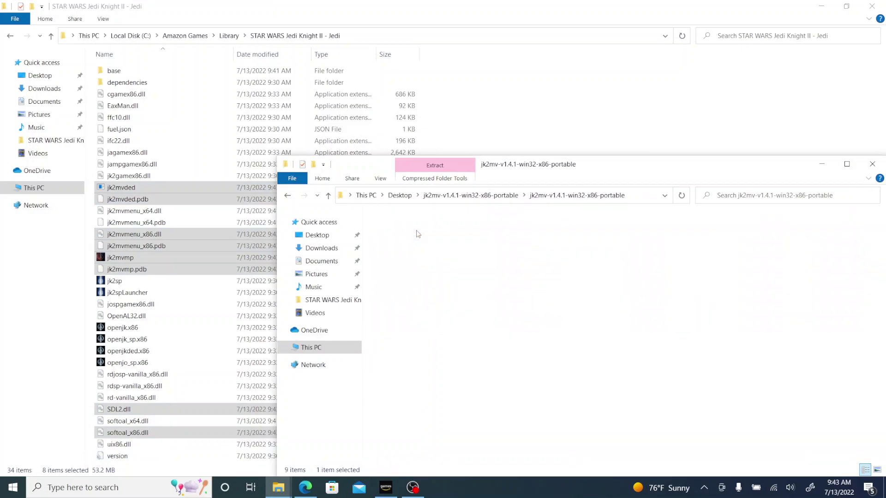
pyautogui.doubleClick(416, 230)
pyautogui.moveTo(415, 256); pyautogui.dragTo(122, 73)
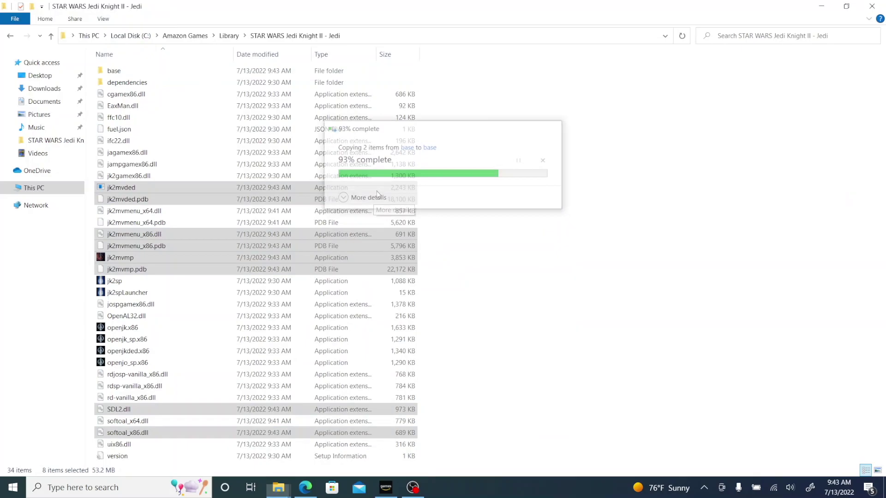
pyautogui.click(475, 212)
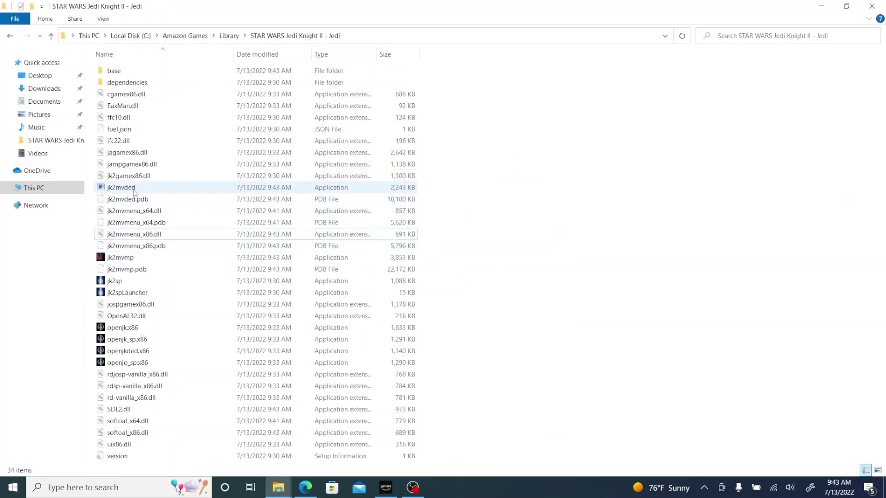
# Create a desktop shortcut to jk2mvmp and place it beside Jedi Outcast SP.
pyautogui.click(128, 258)
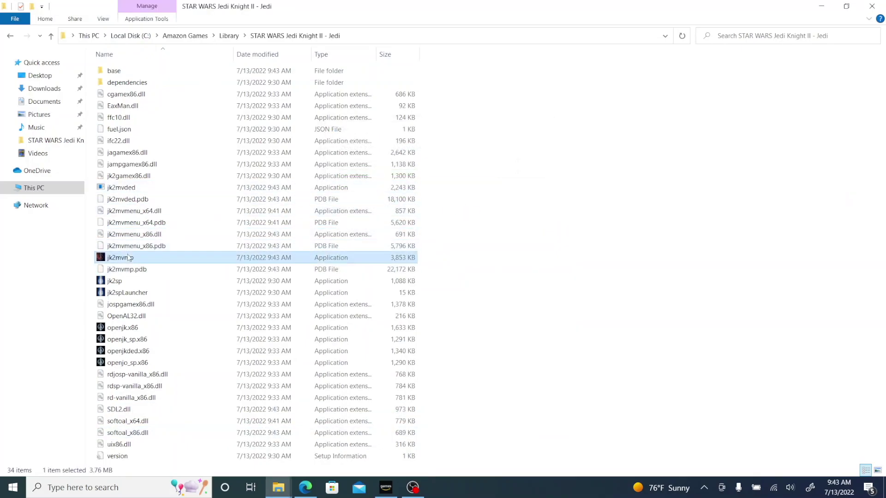
pyautogui.rightClick(144, 258)
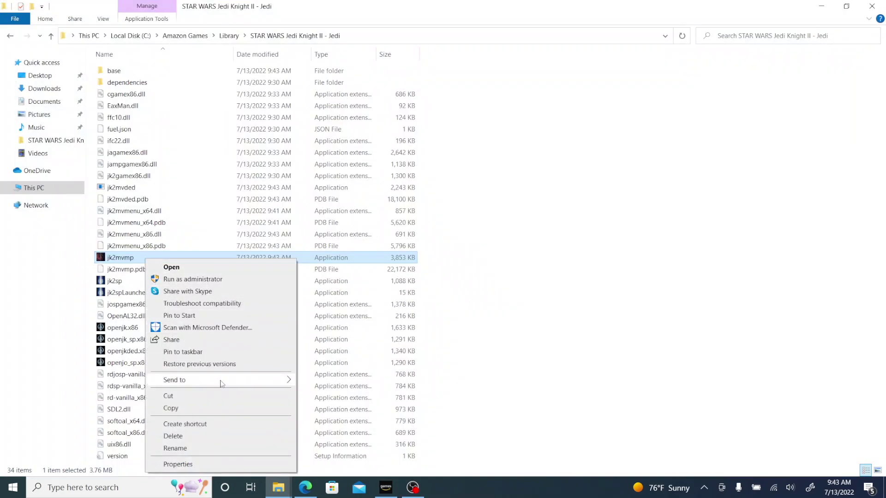
pyautogui.moveTo(221, 384)
pyautogui.click(331, 405)
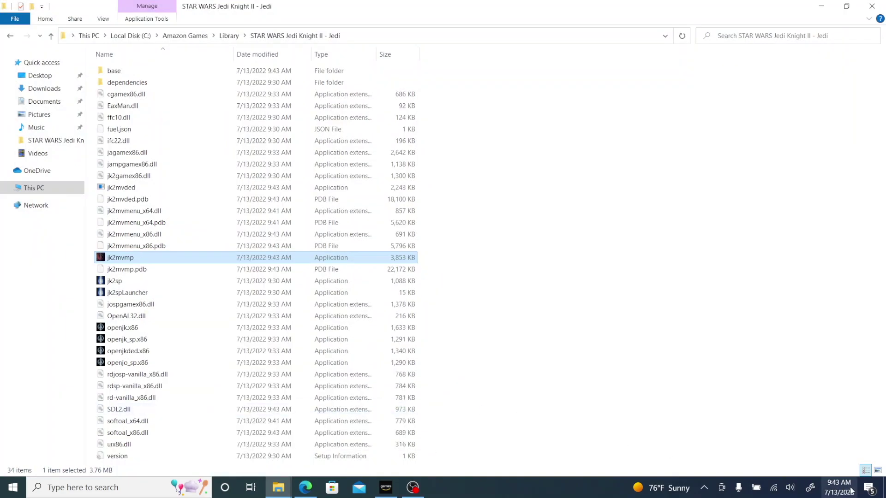
pyautogui.click(883, 488)
pyautogui.moveTo(22, 417); pyautogui.dragTo(187, 392)
# Rename the jk2mvmp shortcut to 'Jedi Outcast MP'.
pyautogui.click(190, 387)
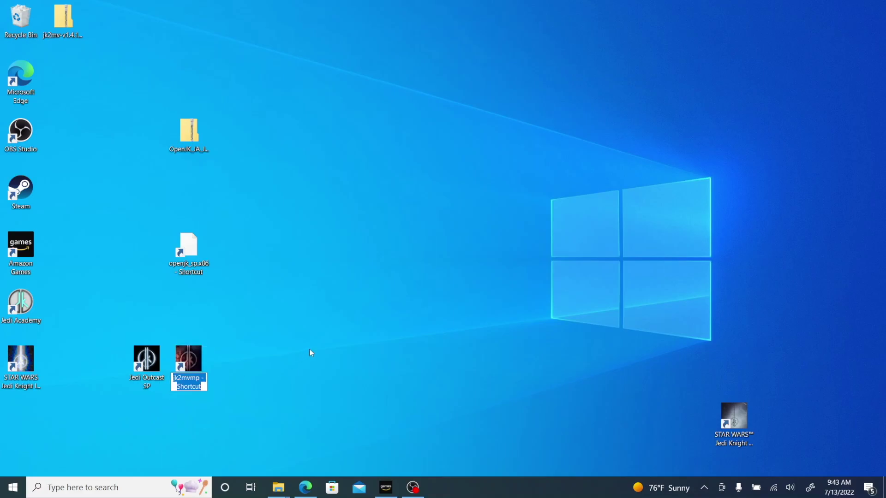
pyautogui.write('Jedi Ou')
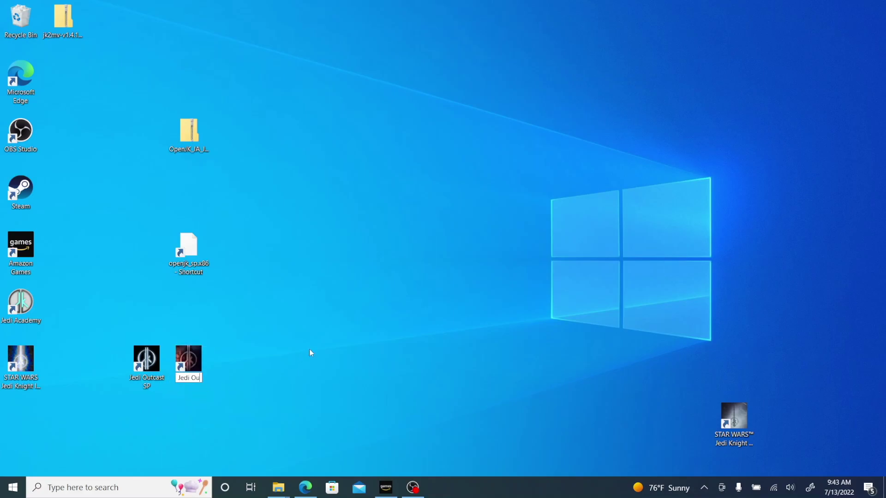
pyautogui.write('tcast MP')
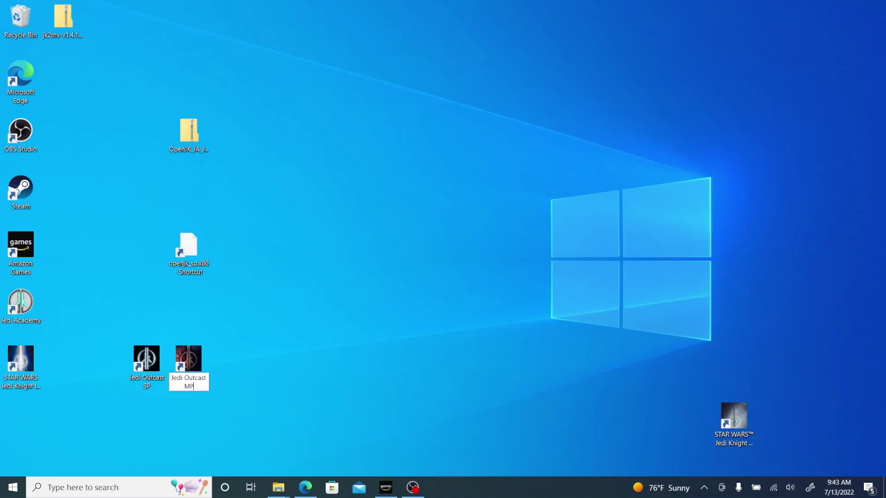
pyautogui.press('Return')
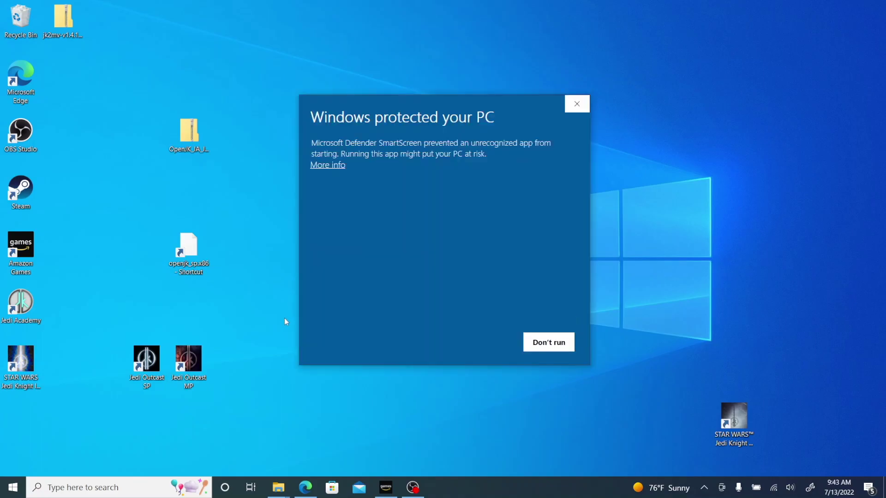
# In the SmartScreen warning for Jedi Outcast MP, reveal the Run anyway option.
pyautogui.click(331, 166)
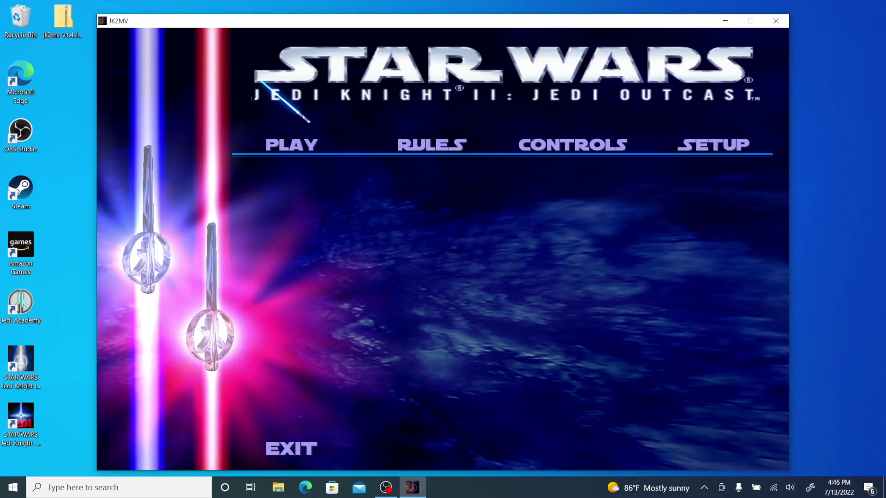
# Refresh the JK2MV internet server list, sort it by player count, then quit the game.
pyautogui.click(303, 152)
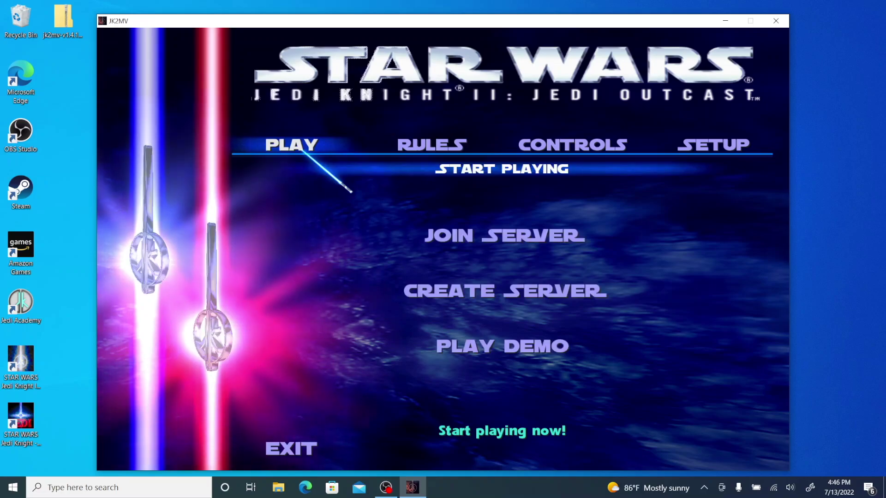
pyautogui.click(498, 234)
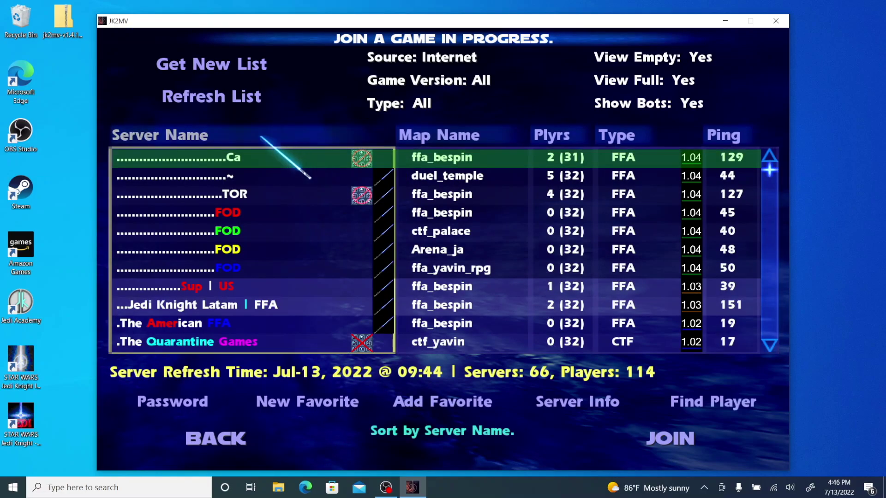
pyautogui.click(237, 99)
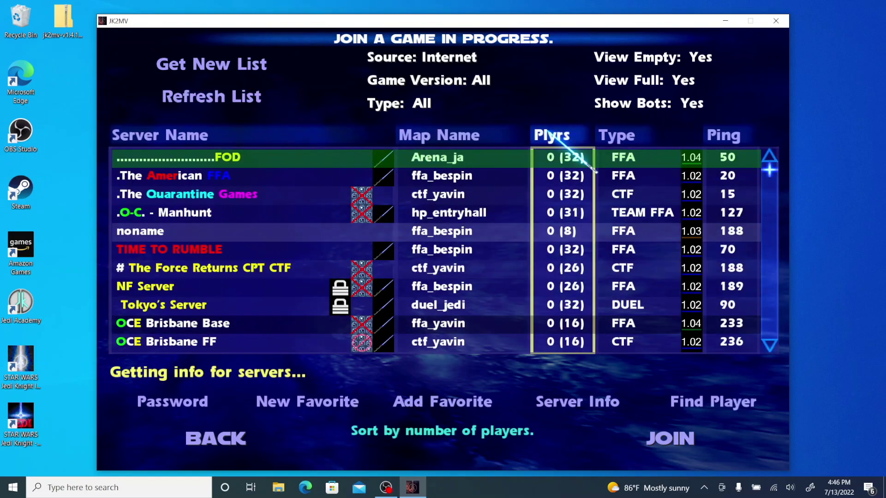
pyautogui.click(551, 135)
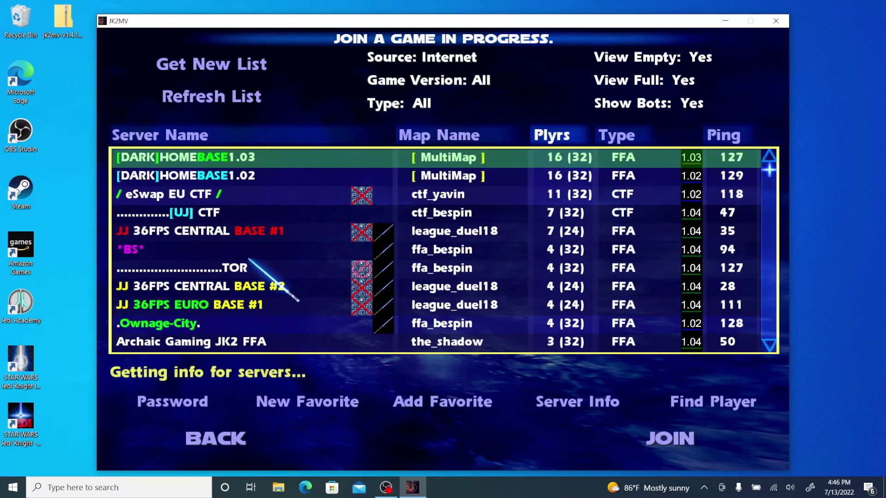
pyautogui.click(233, 445)
pyautogui.click(290, 448)
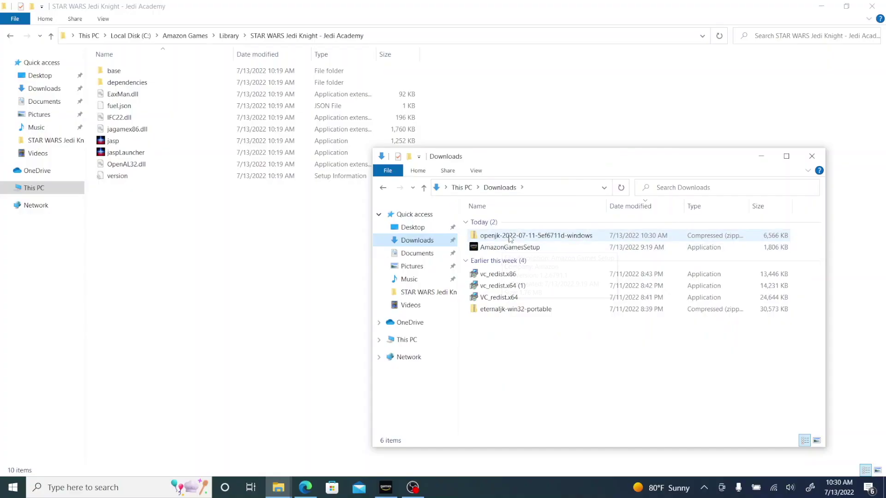
# Copy all openjk zip contents into the Jedi Academy folder, replacing existing files.
pyautogui.doubleClick(509, 236)
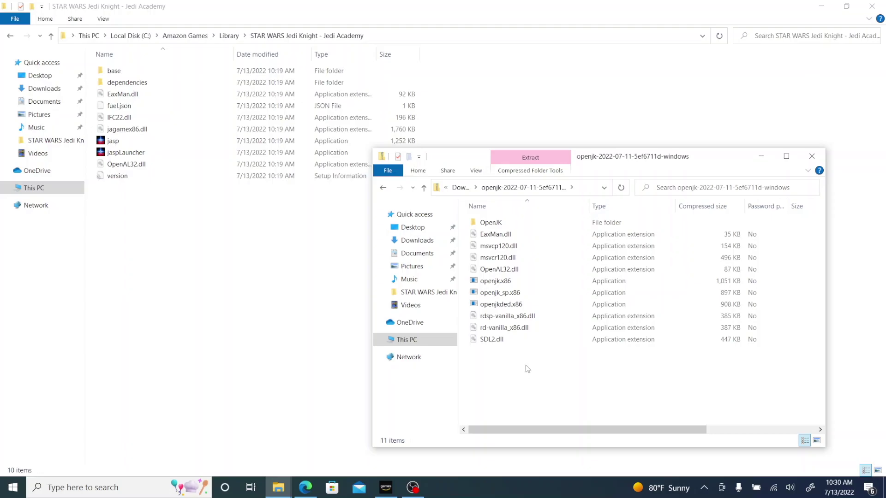
pyautogui.moveTo(528, 368); pyautogui.dragTo(253, 264)
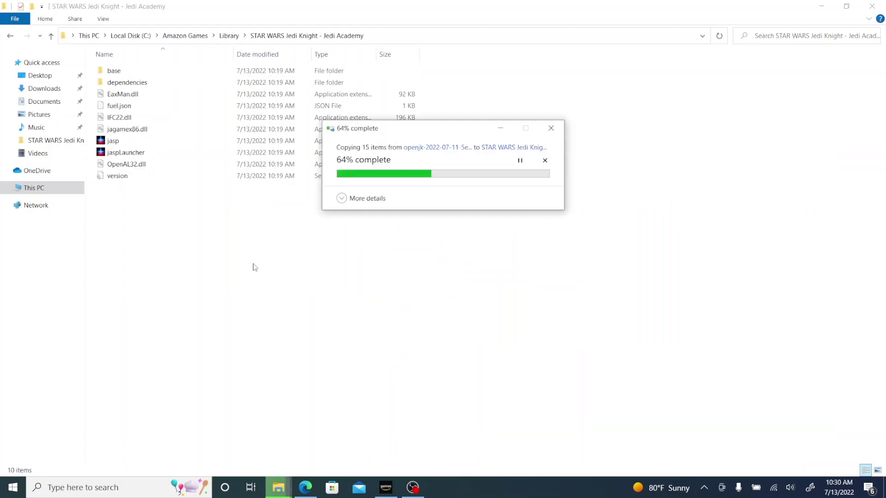
pyautogui.click(366, 190)
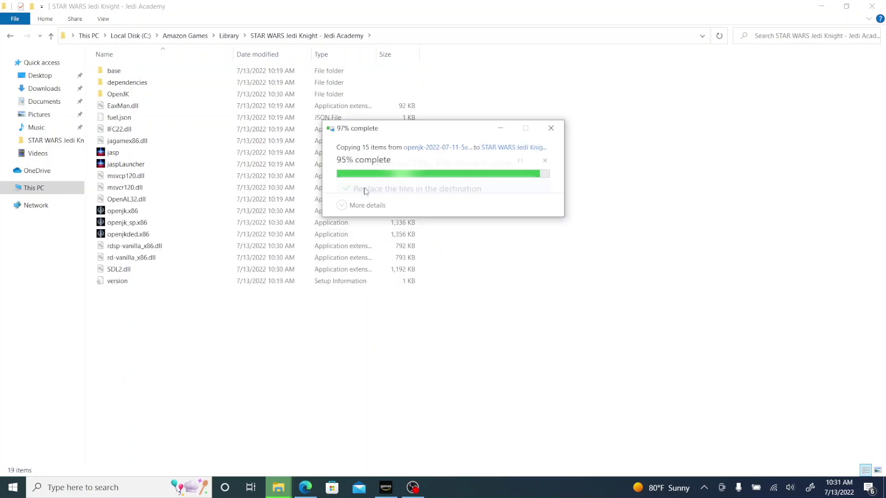
pyautogui.click(183, 315)
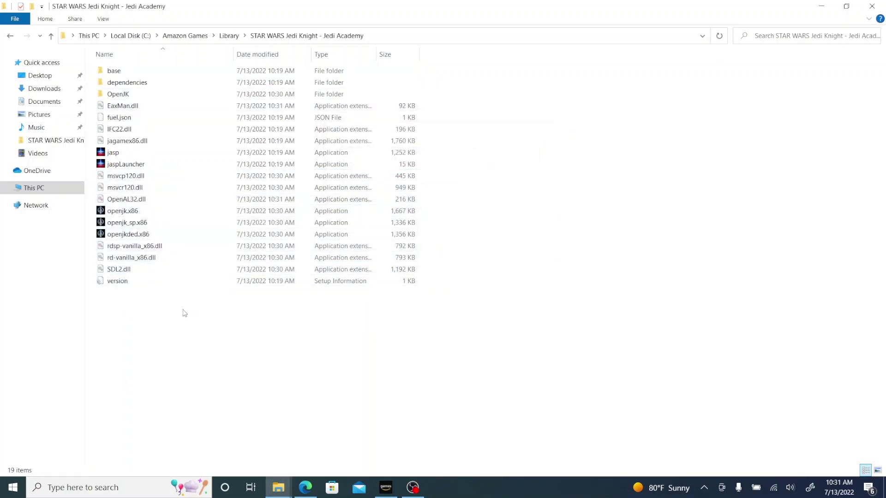
# Run openjk_sp.x86 past SmartScreen, reach its main menu, then quit the game.
pyautogui.click(144, 226)
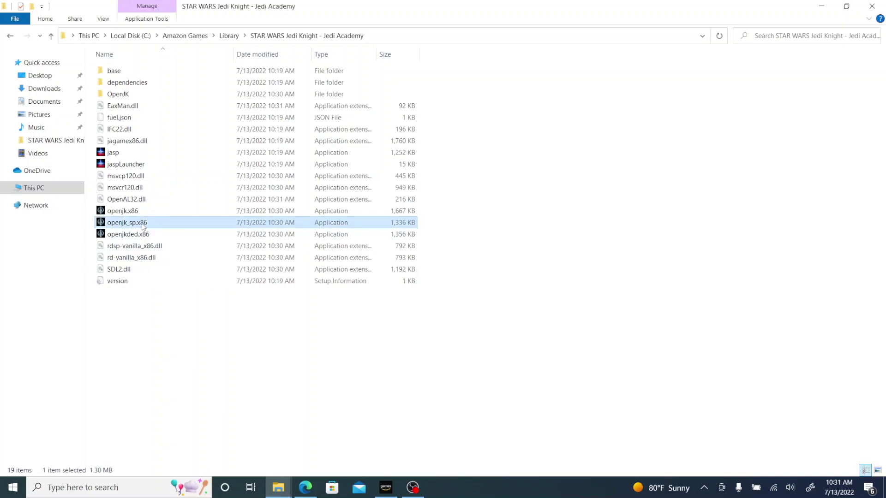
pyautogui.doubleClick(144, 225)
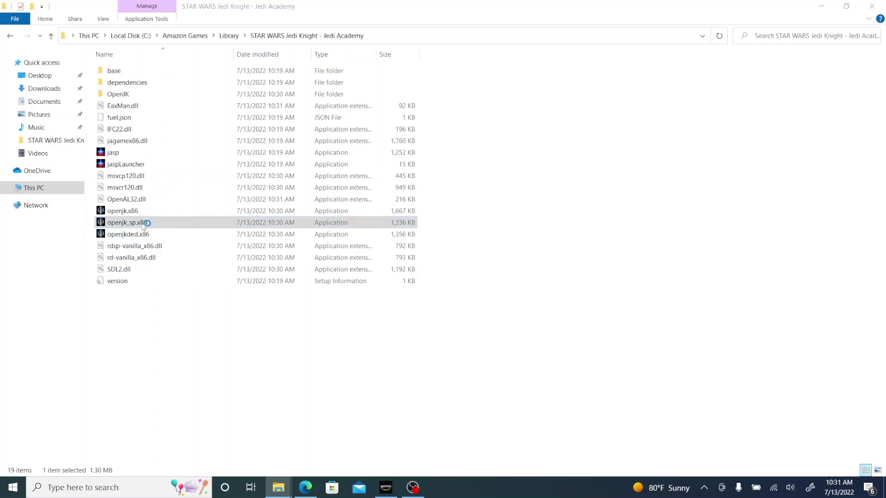
pyautogui.click(333, 168)
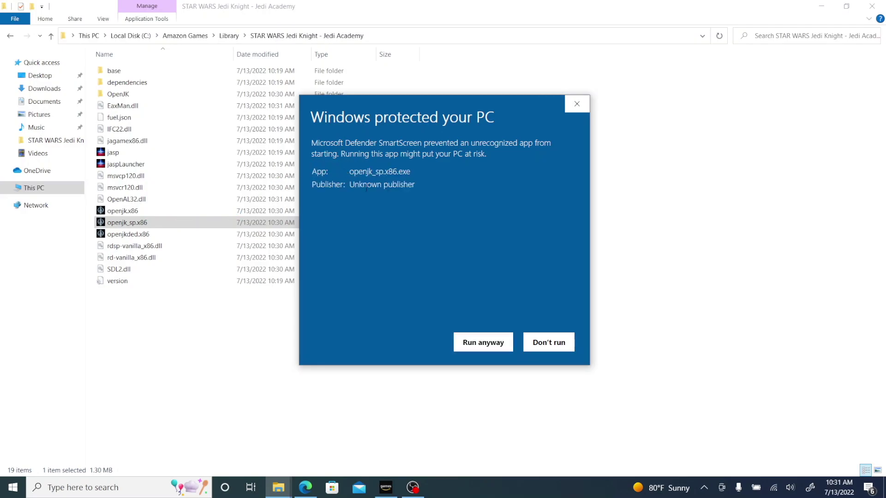
pyautogui.click(475, 342)
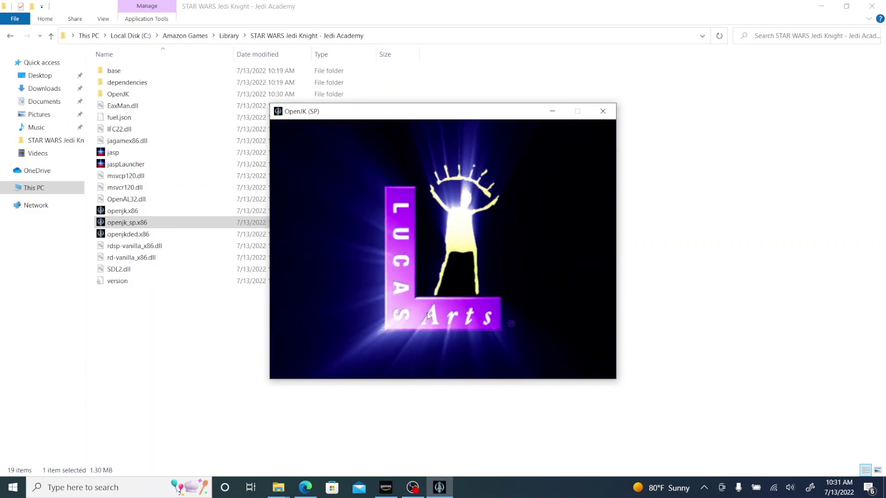
pyautogui.click(427, 311)
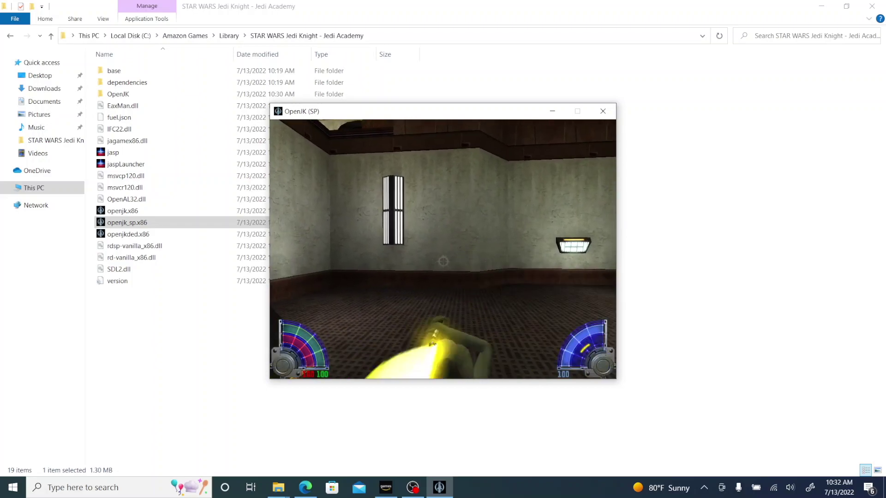
pyautogui.press('`')
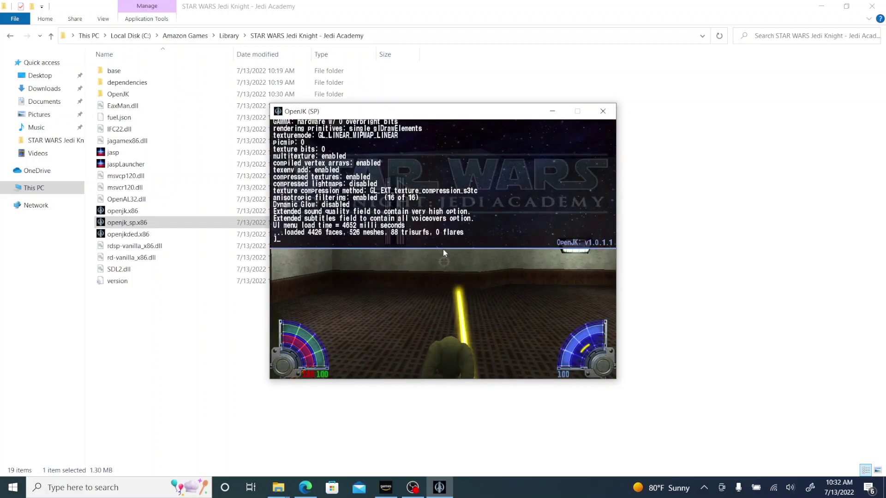
pyautogui.hotkey('alt', 'F4')
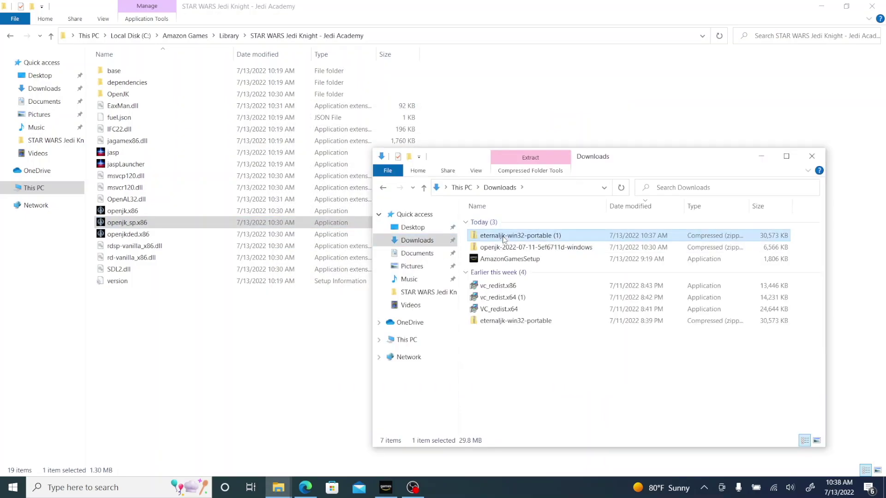
# Copy the eternaljk-win32-portable (1) contents into the Jedi Academy folder, skipping duplicates, and select eternaljk.x86.
pyautogui.doubleClick(505, 235)
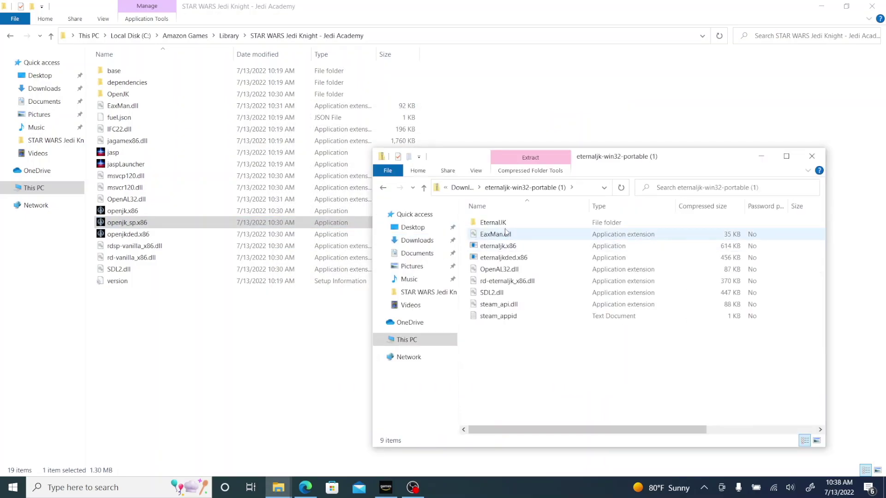
pyautogui.click(509, 316)
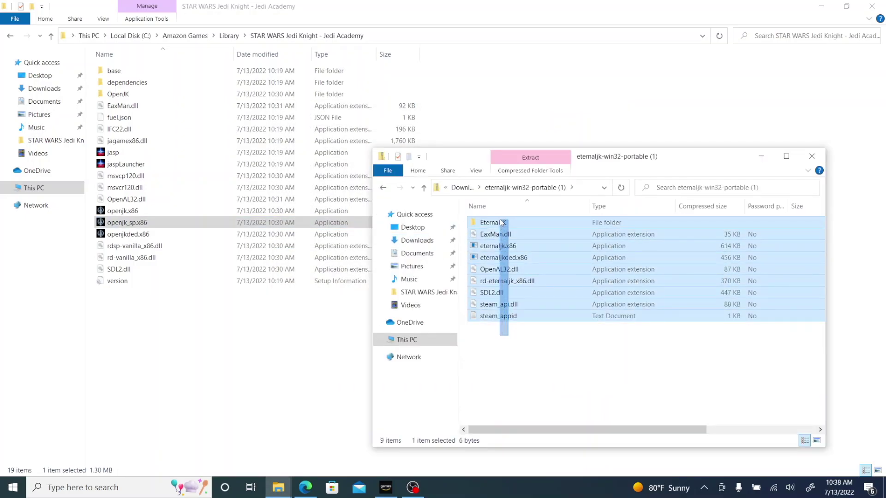
pyautogui.moveTo(501, 223); pyautogui.dragTo(225, 354)
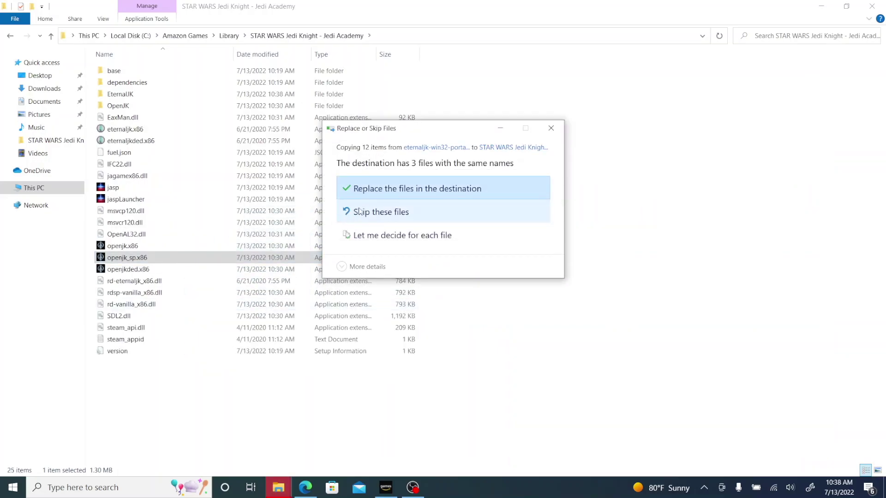
pyautogui.click(379, 212)
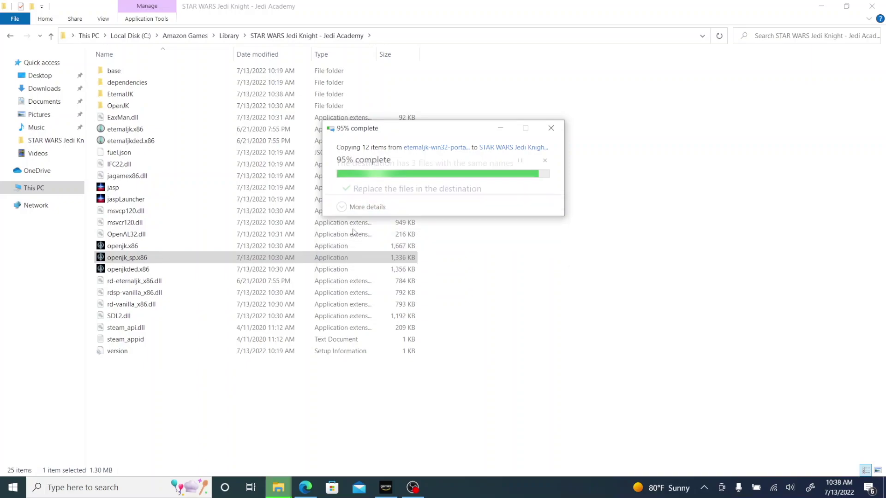
pyautogui.click(252, 396)
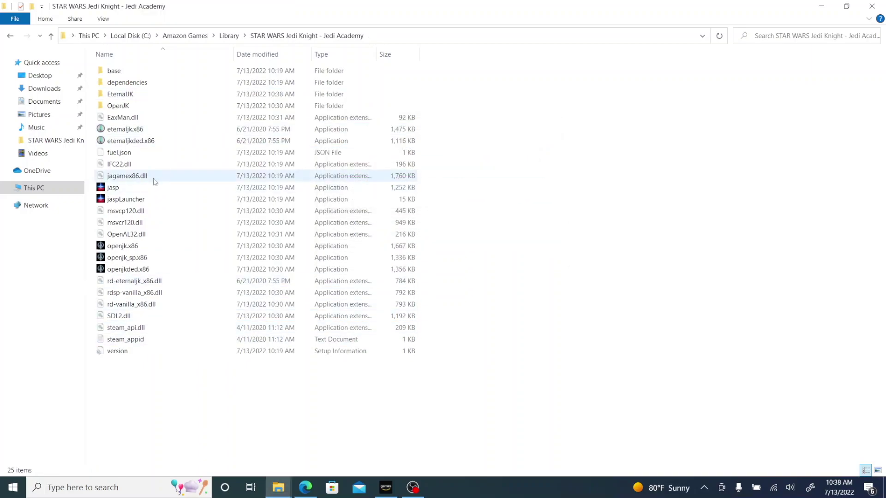
pyautogui.click(141, 133)
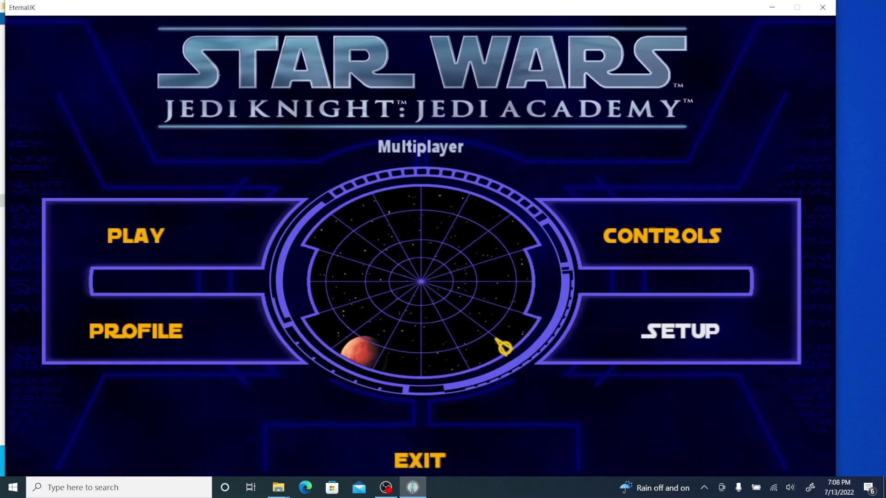
# Load the EternalJK server list sorted by player count, then request to quit.
pyautogui.click(173, 238)
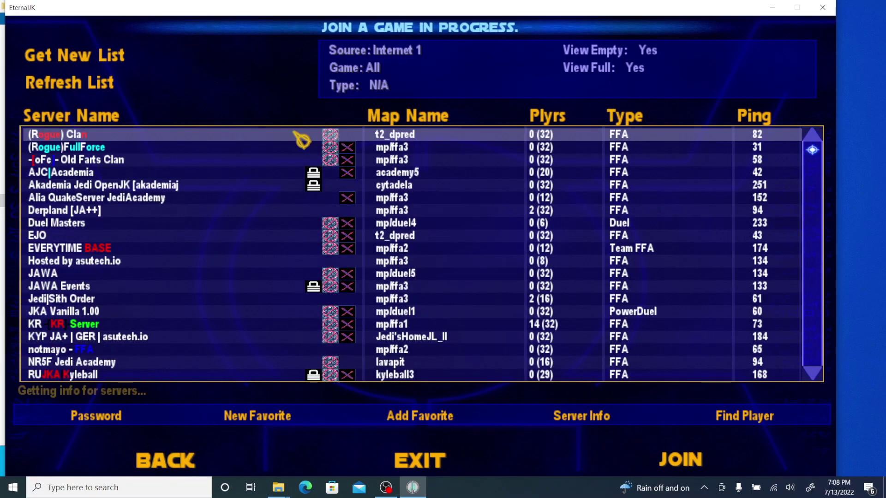
pyautogui.click(563, 121)
pyautogui.click(169, 88)
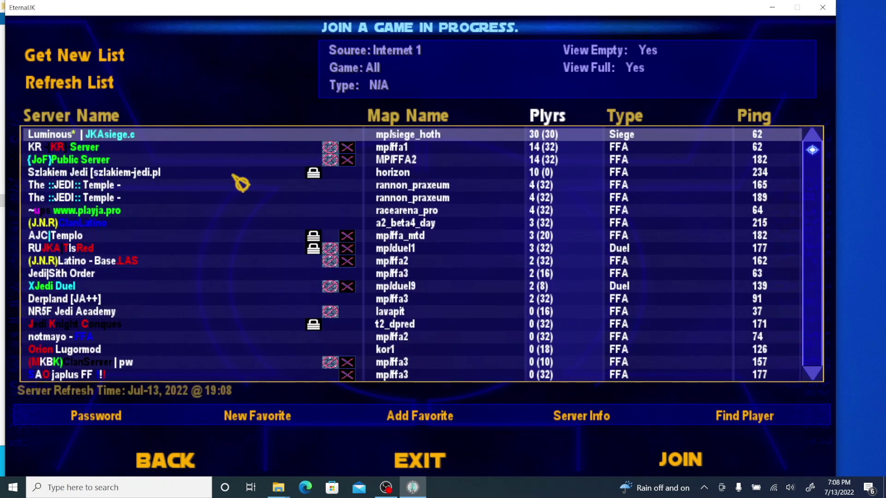
pyautogui.click(408, 459)
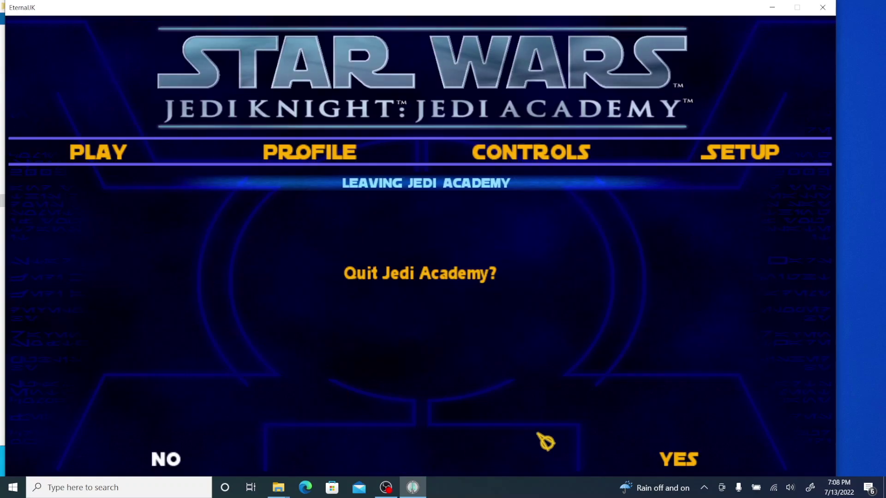